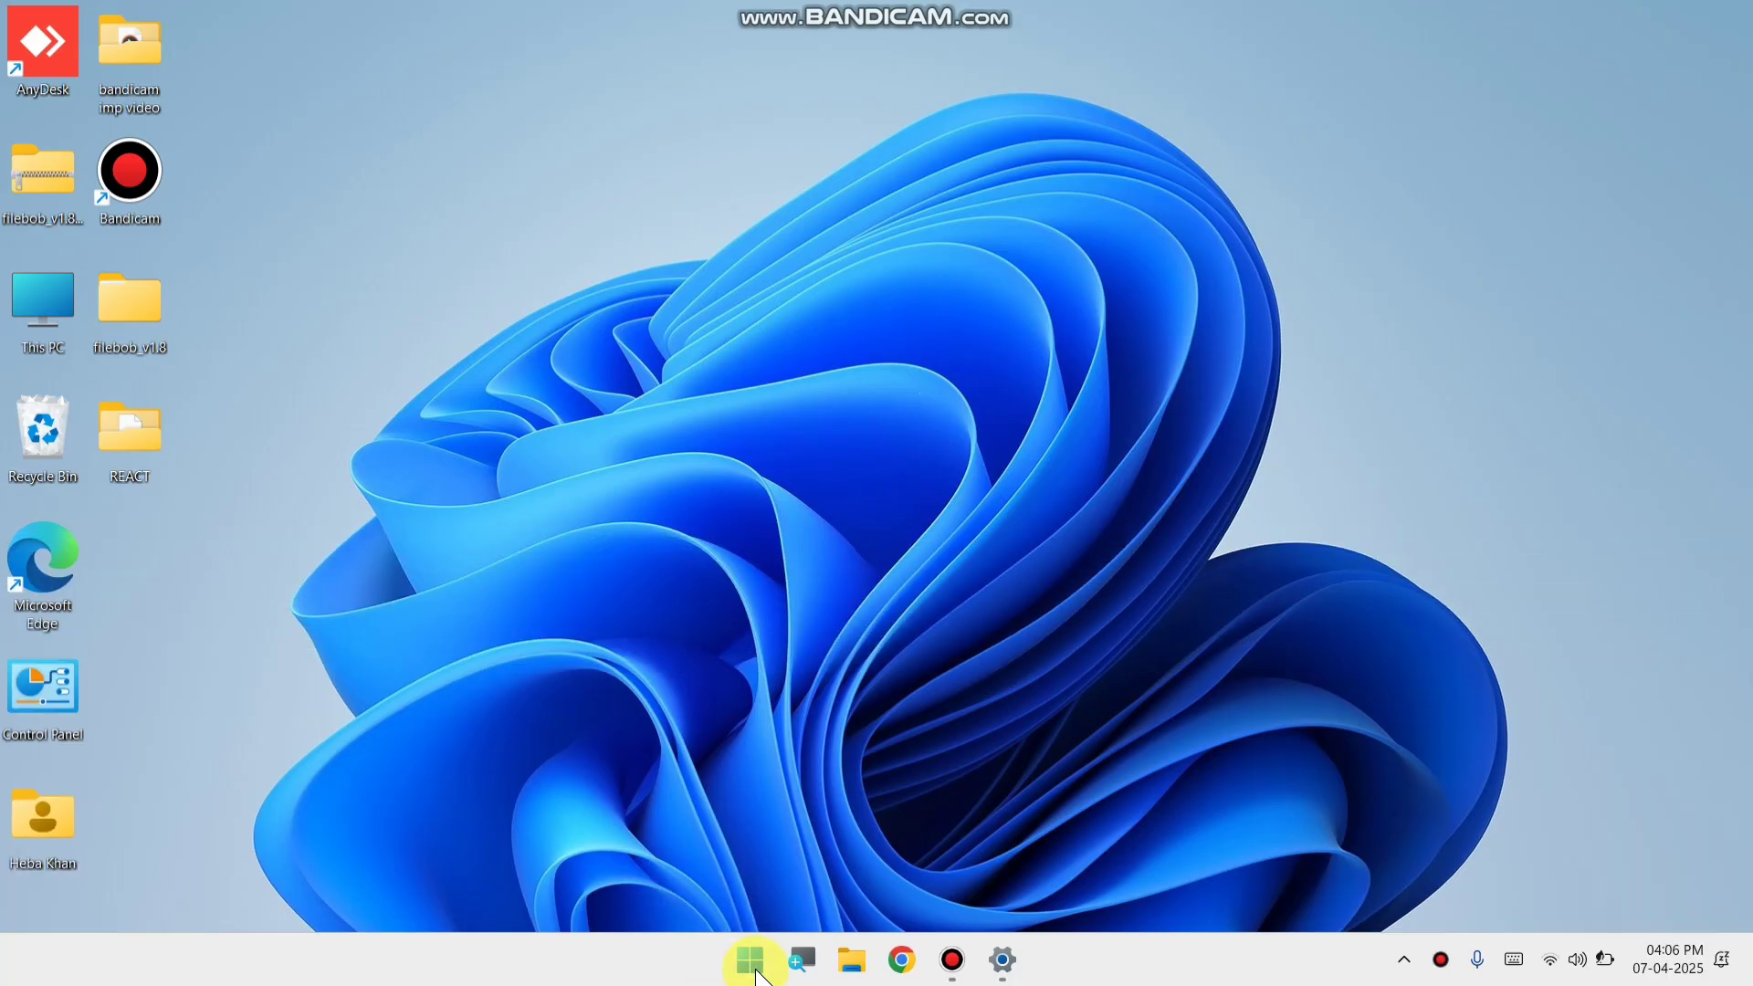
- Run the Windows Update troubleshooter from the other troubleshooters in the system settings and close its results
click(749, 966)
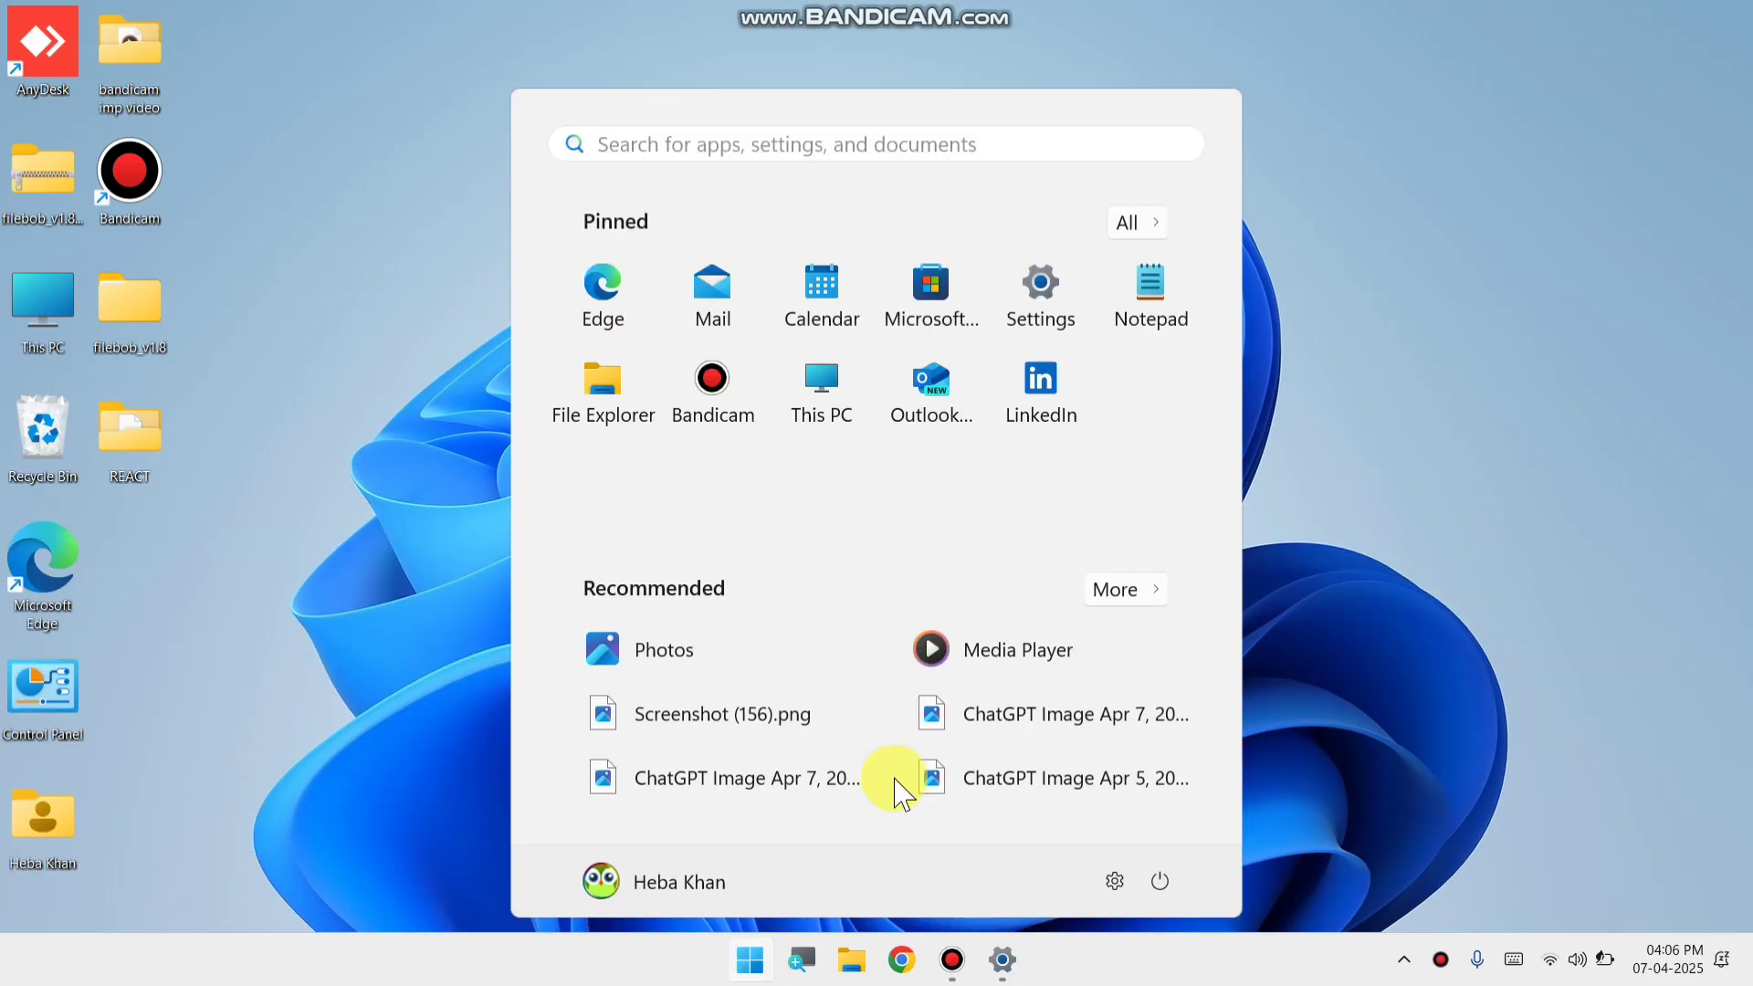
click(1041, 291)
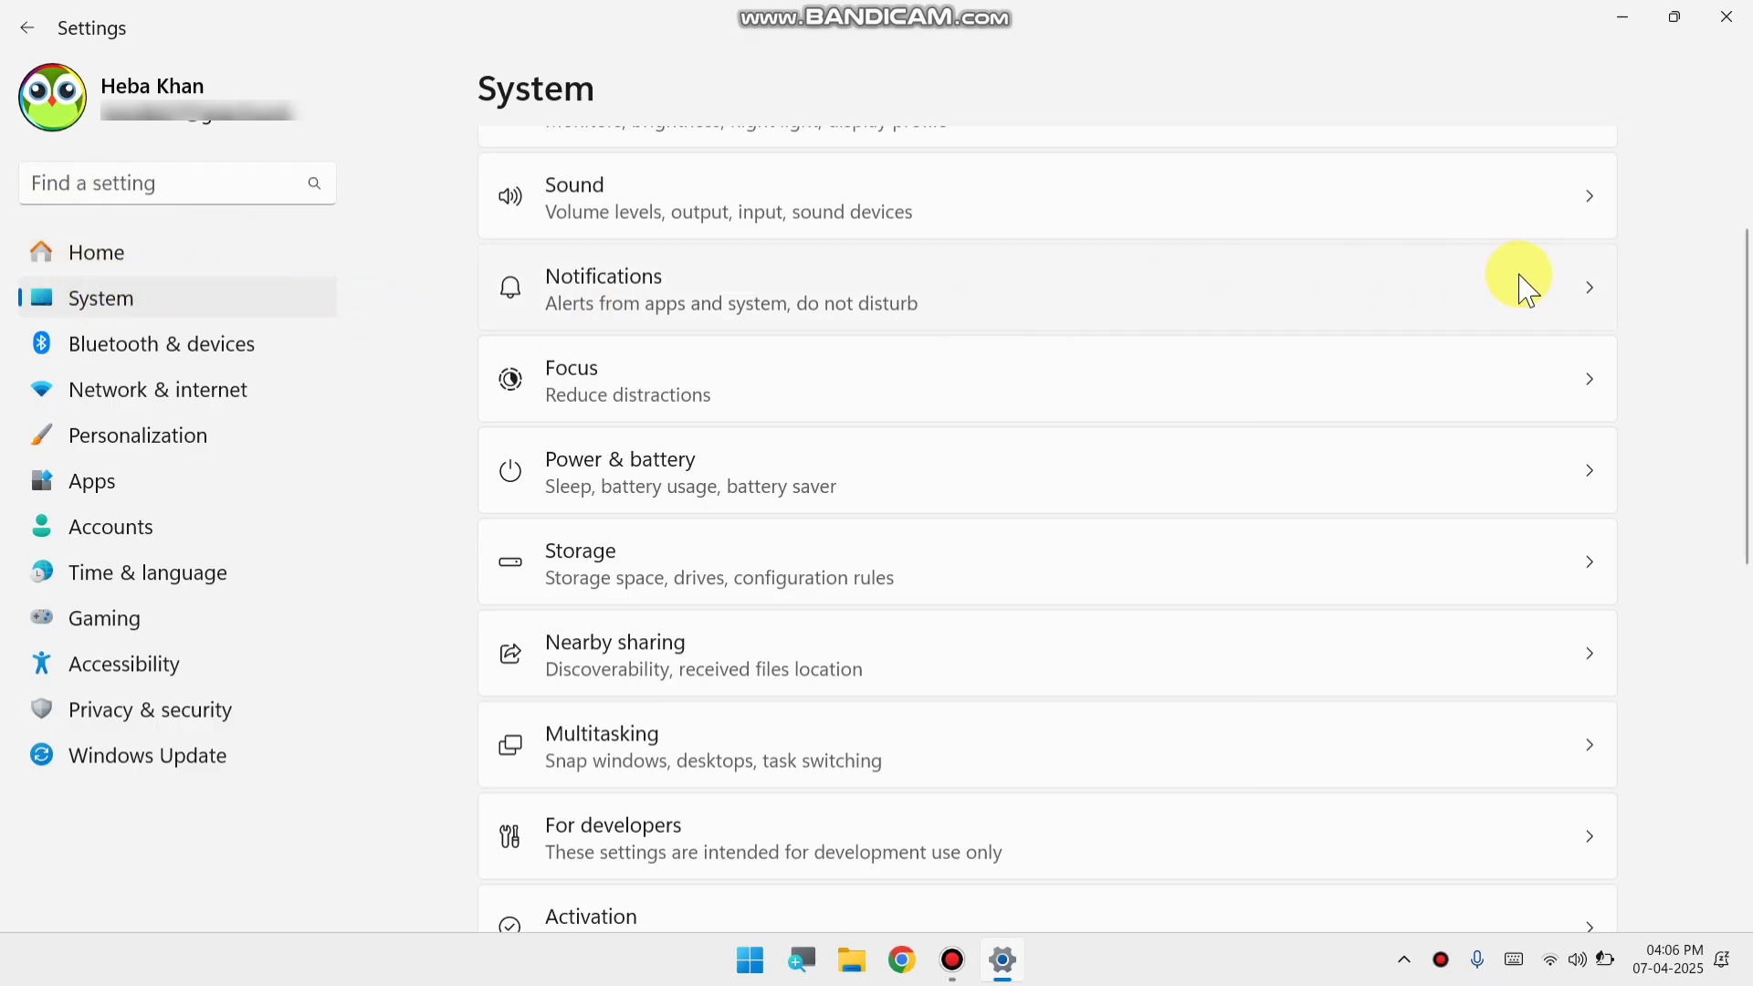
scroll(1522, 286, down, 7)
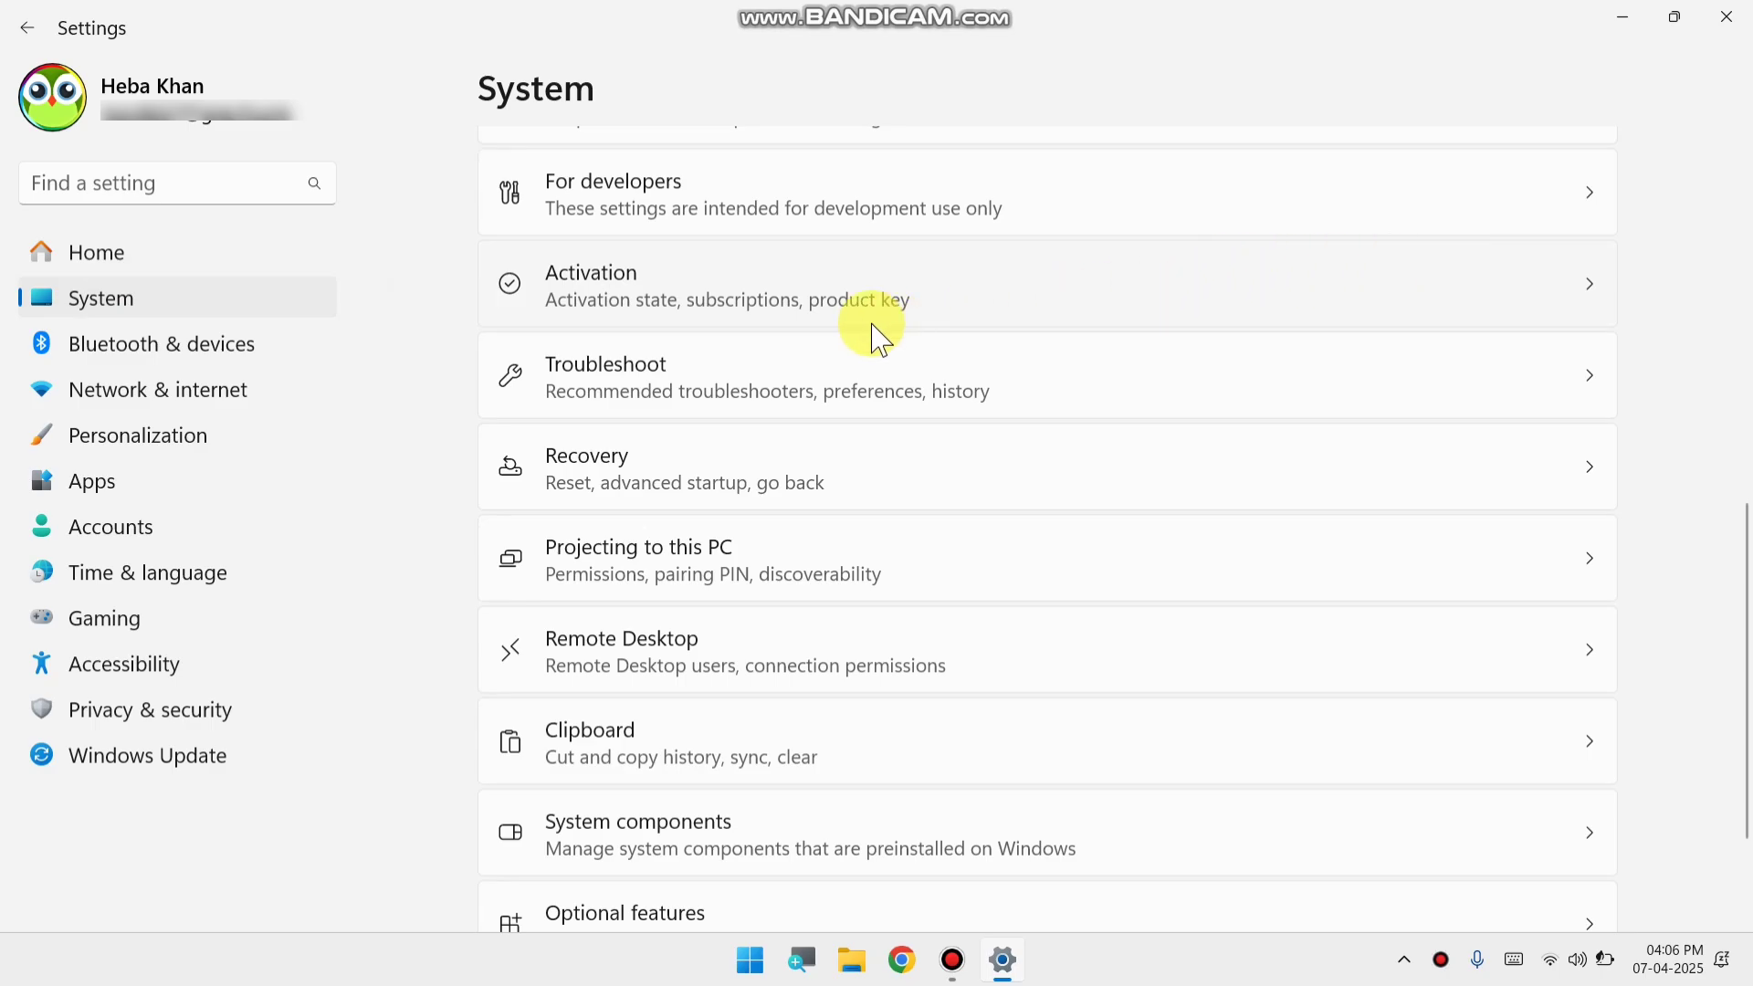
click(902, 388)
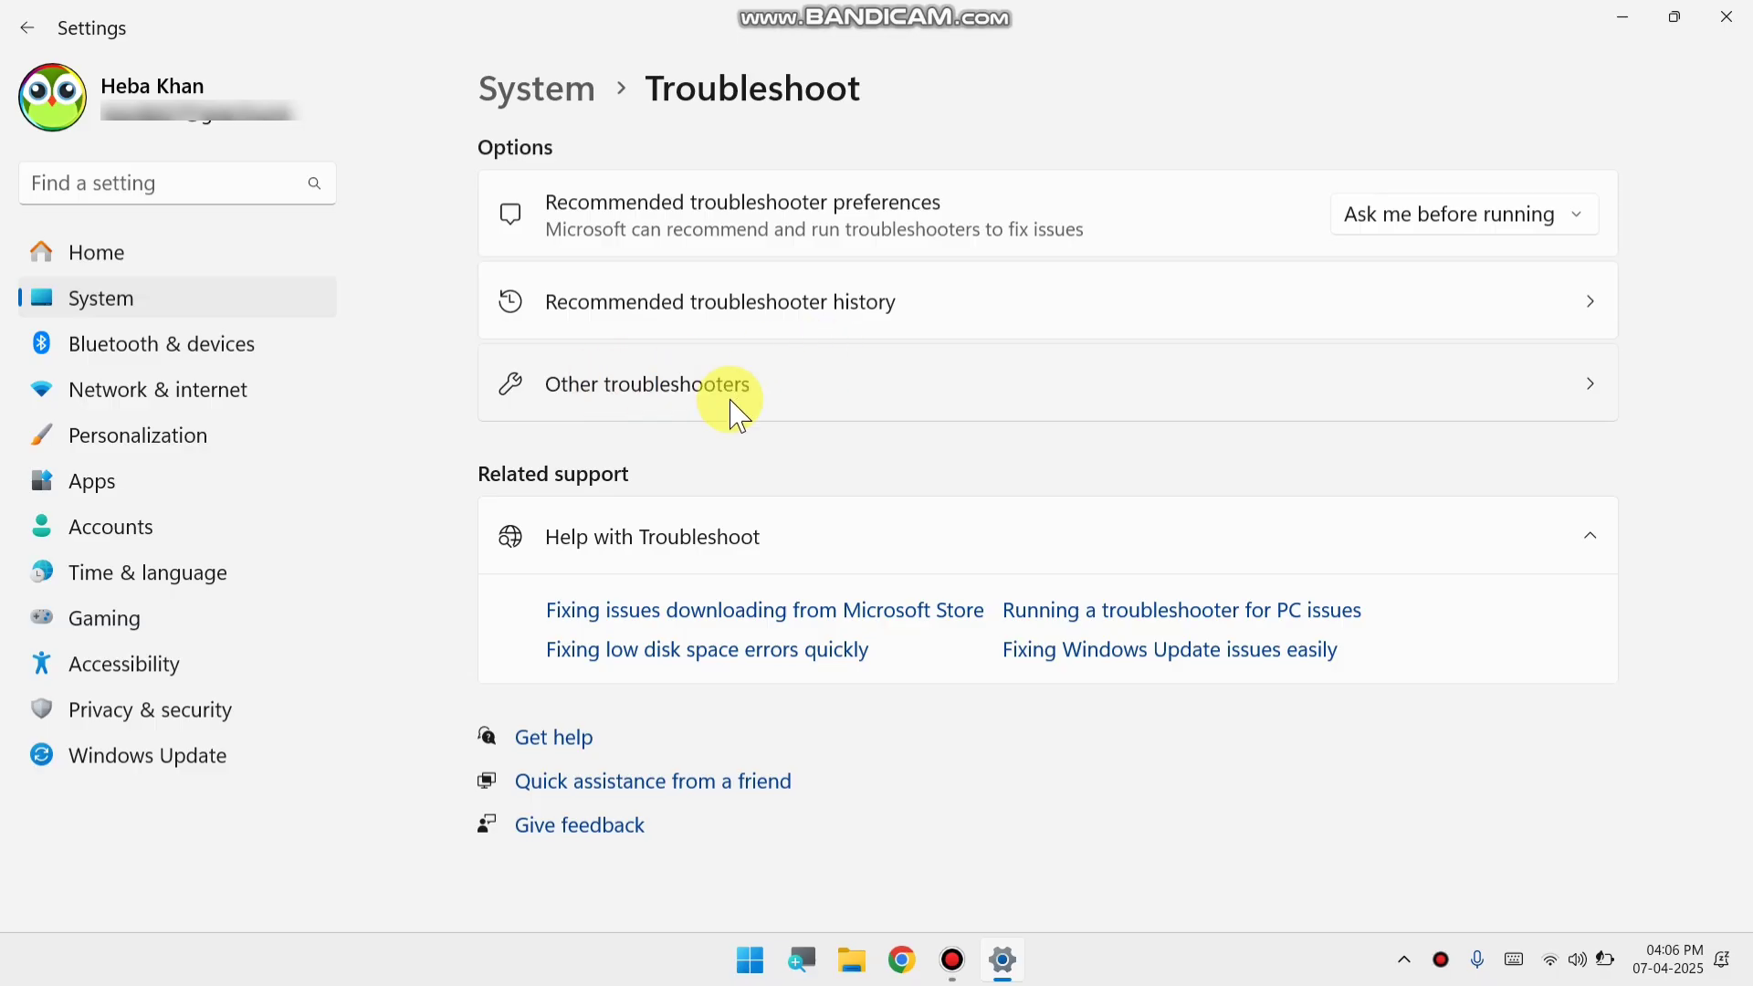
click(865, 393)
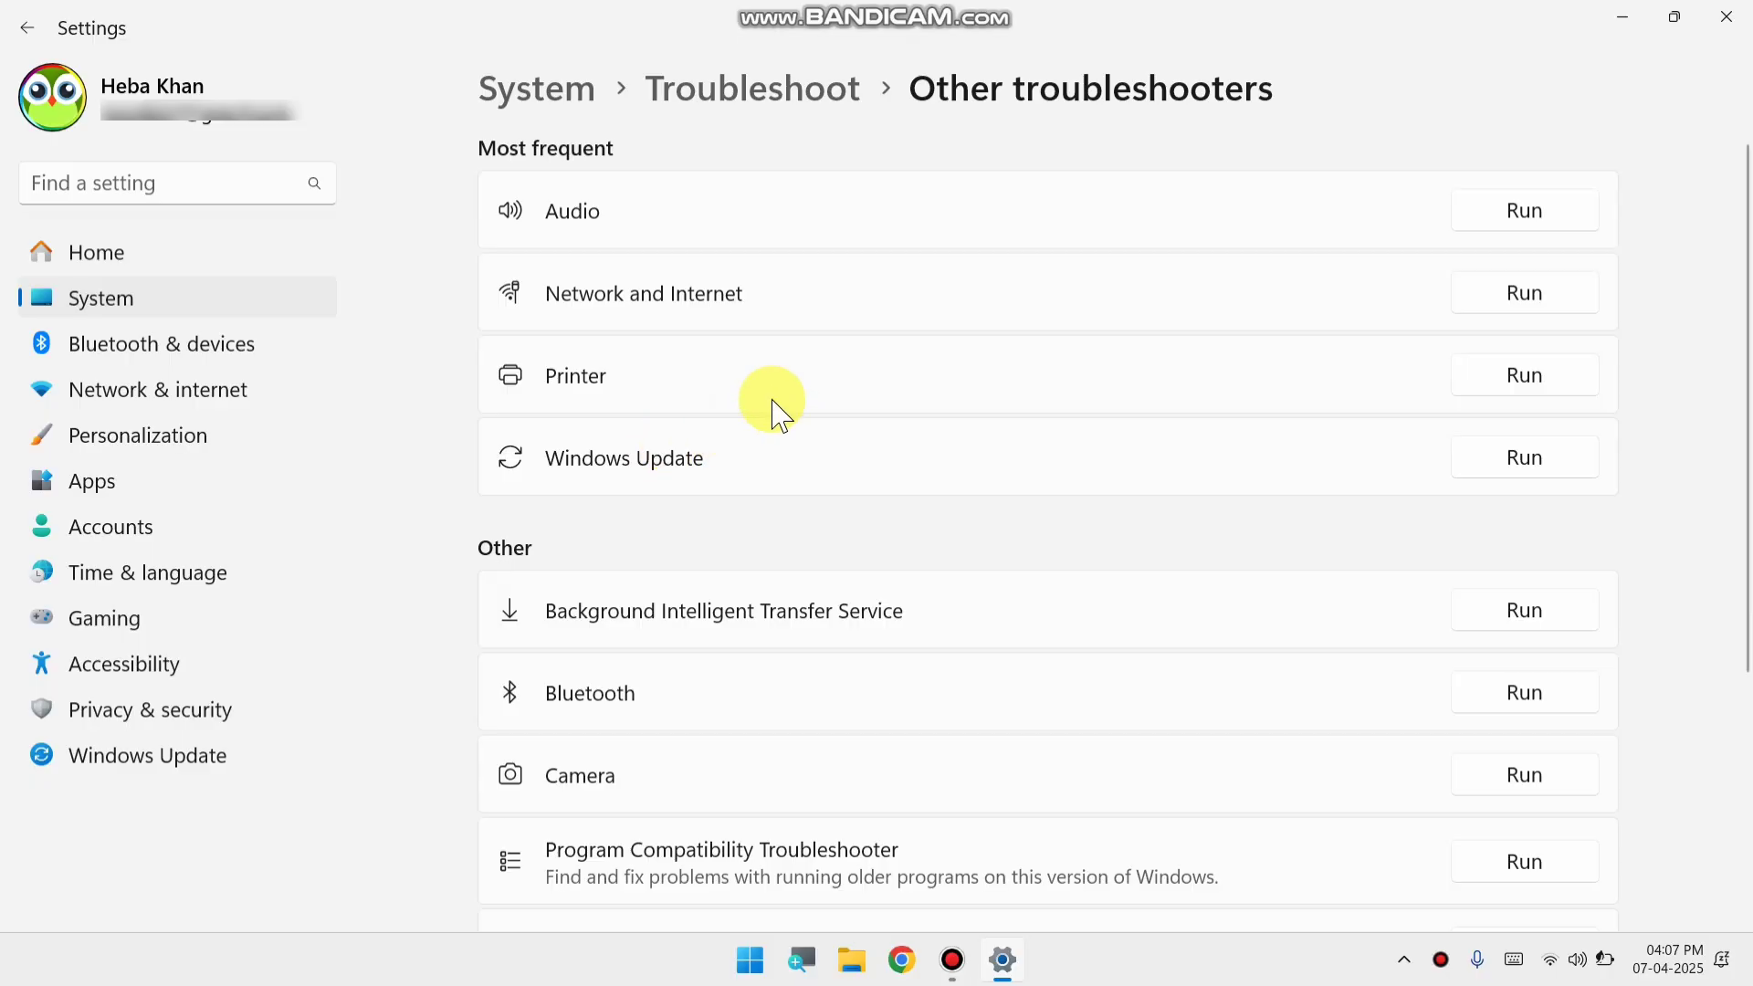
click(1566, 459)
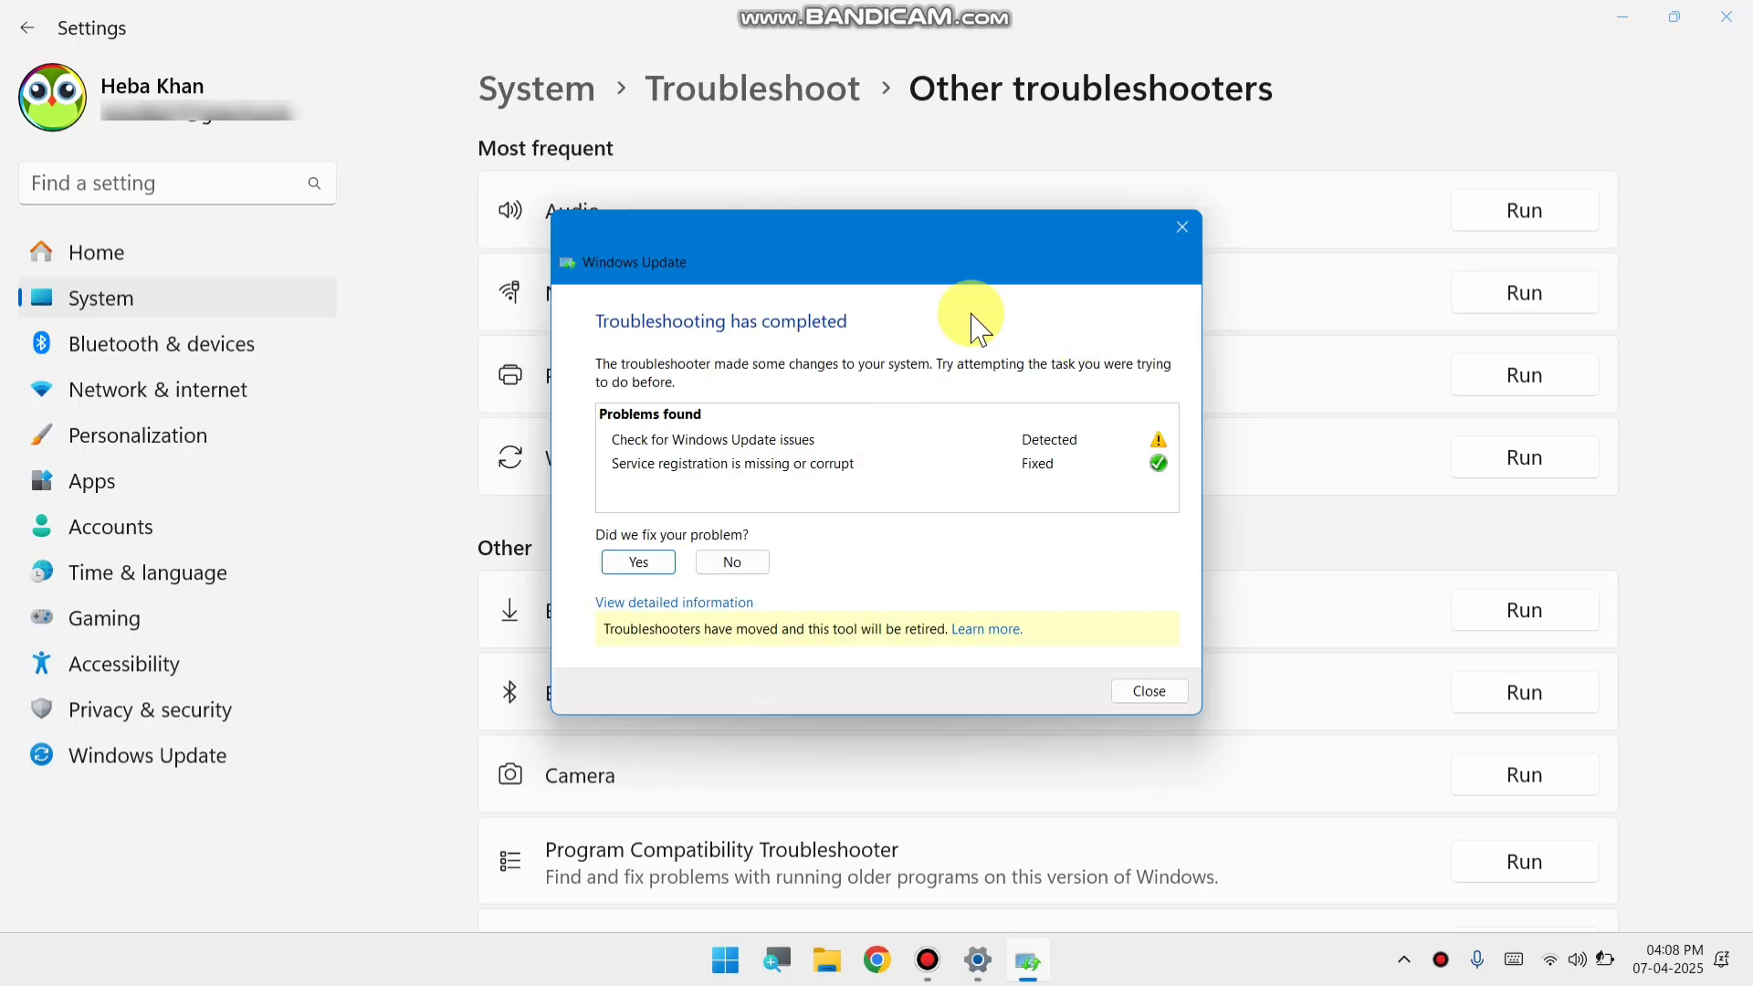
click(1179, 228)
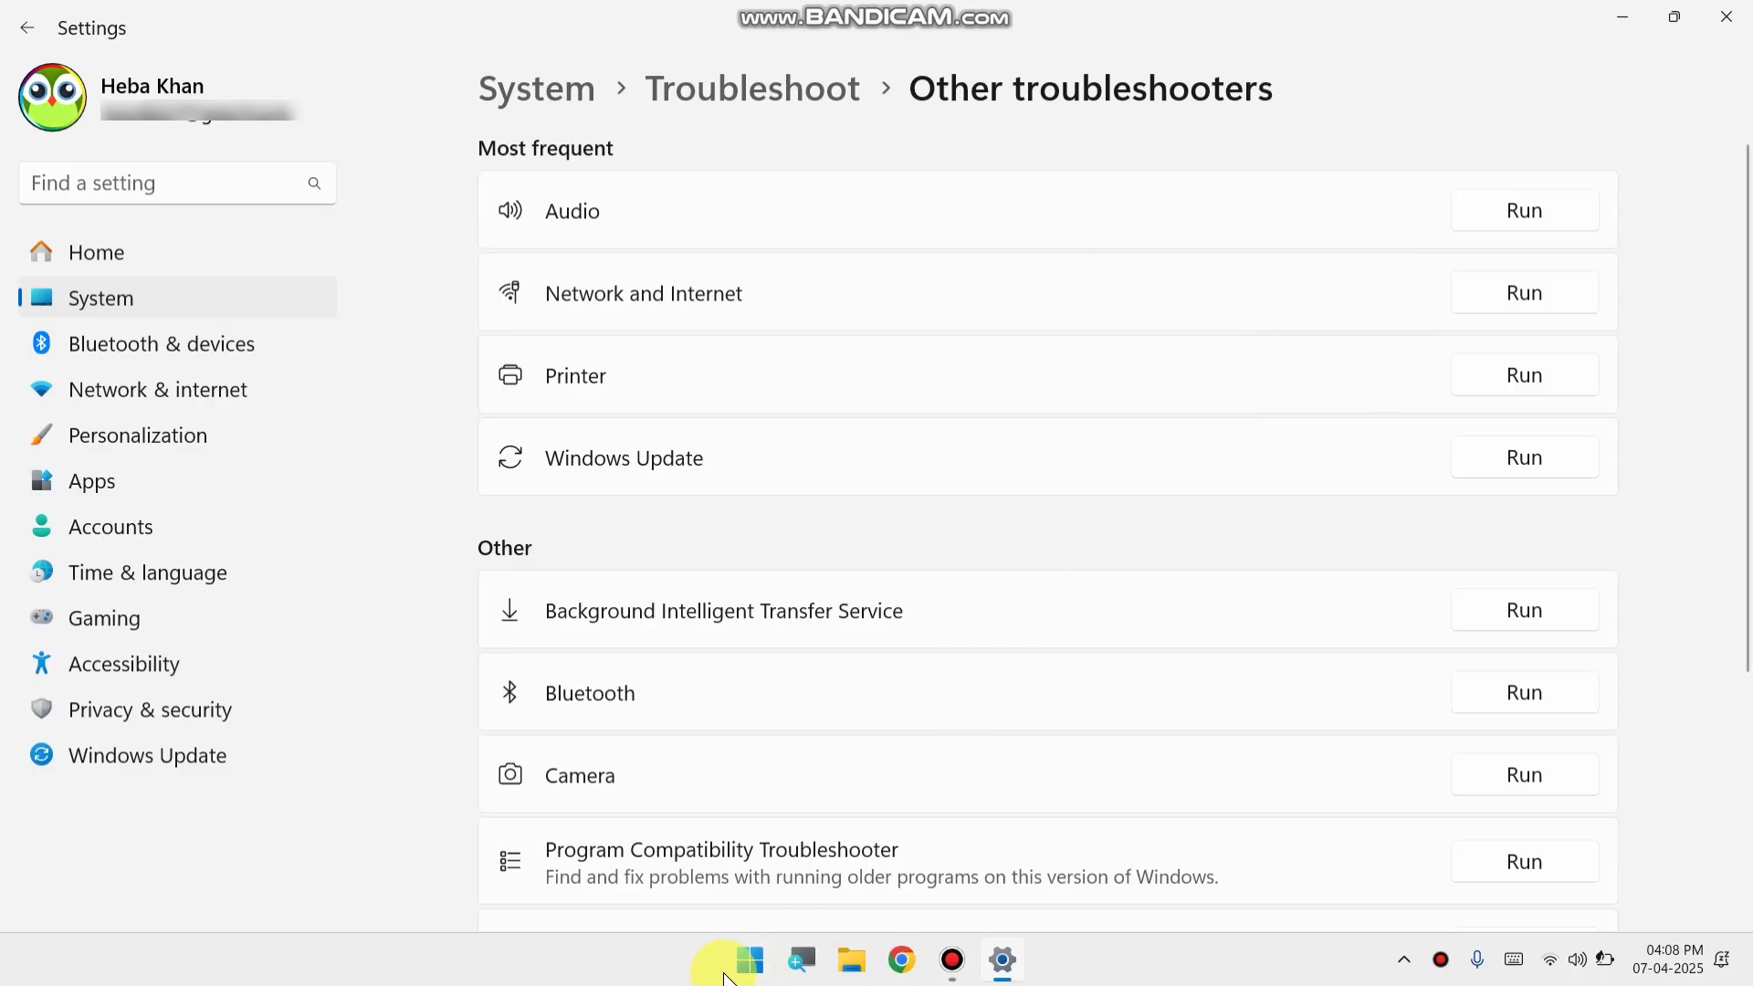
- Show the PC's power options, including Restart, and dismiss them without choosing one
click(752, 960)
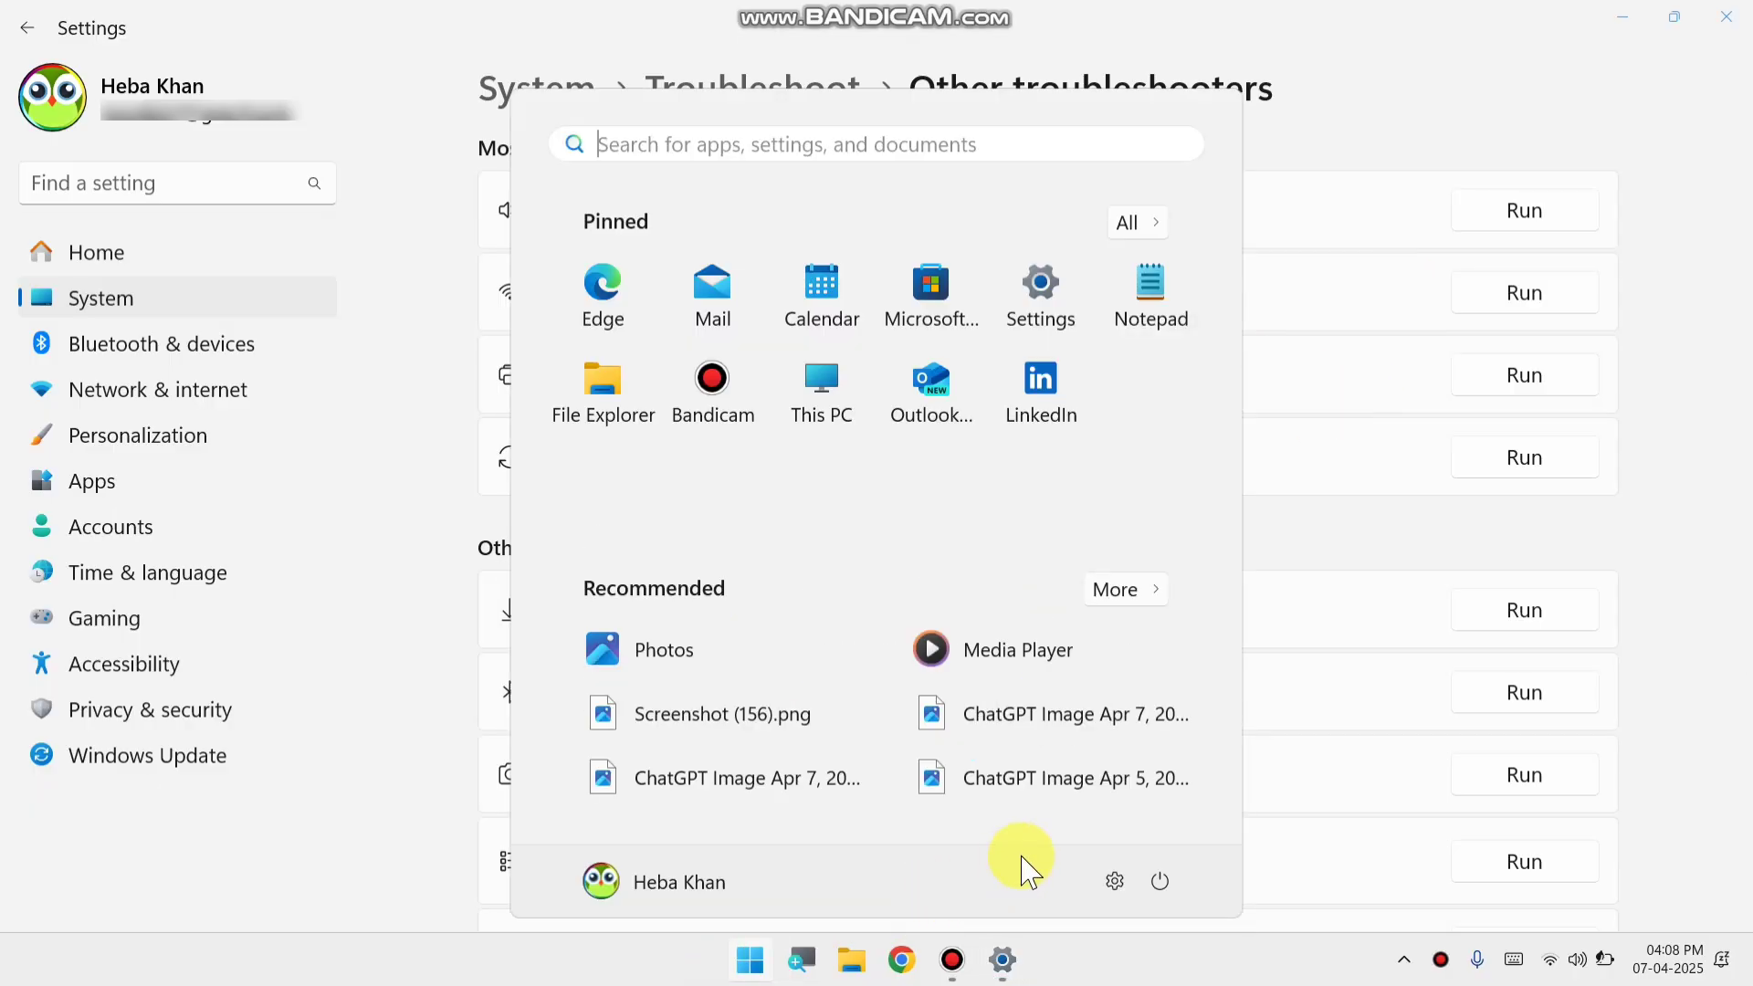
click(1164, 888)
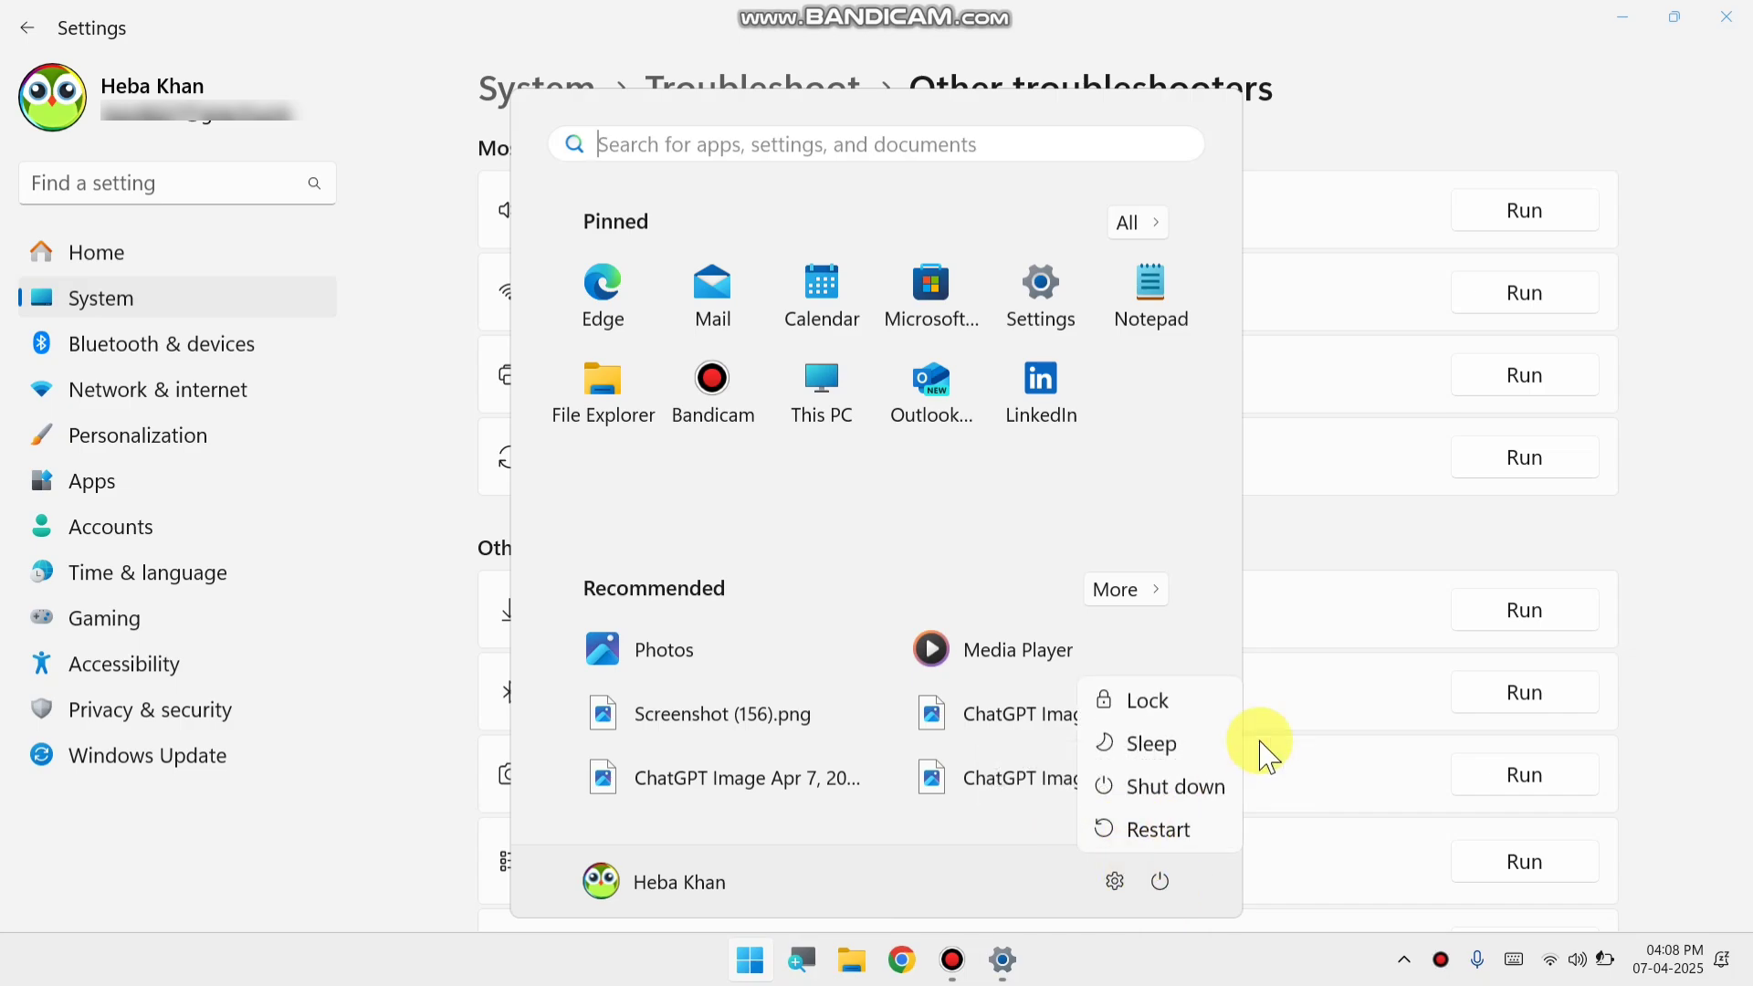
click(1737, 20)
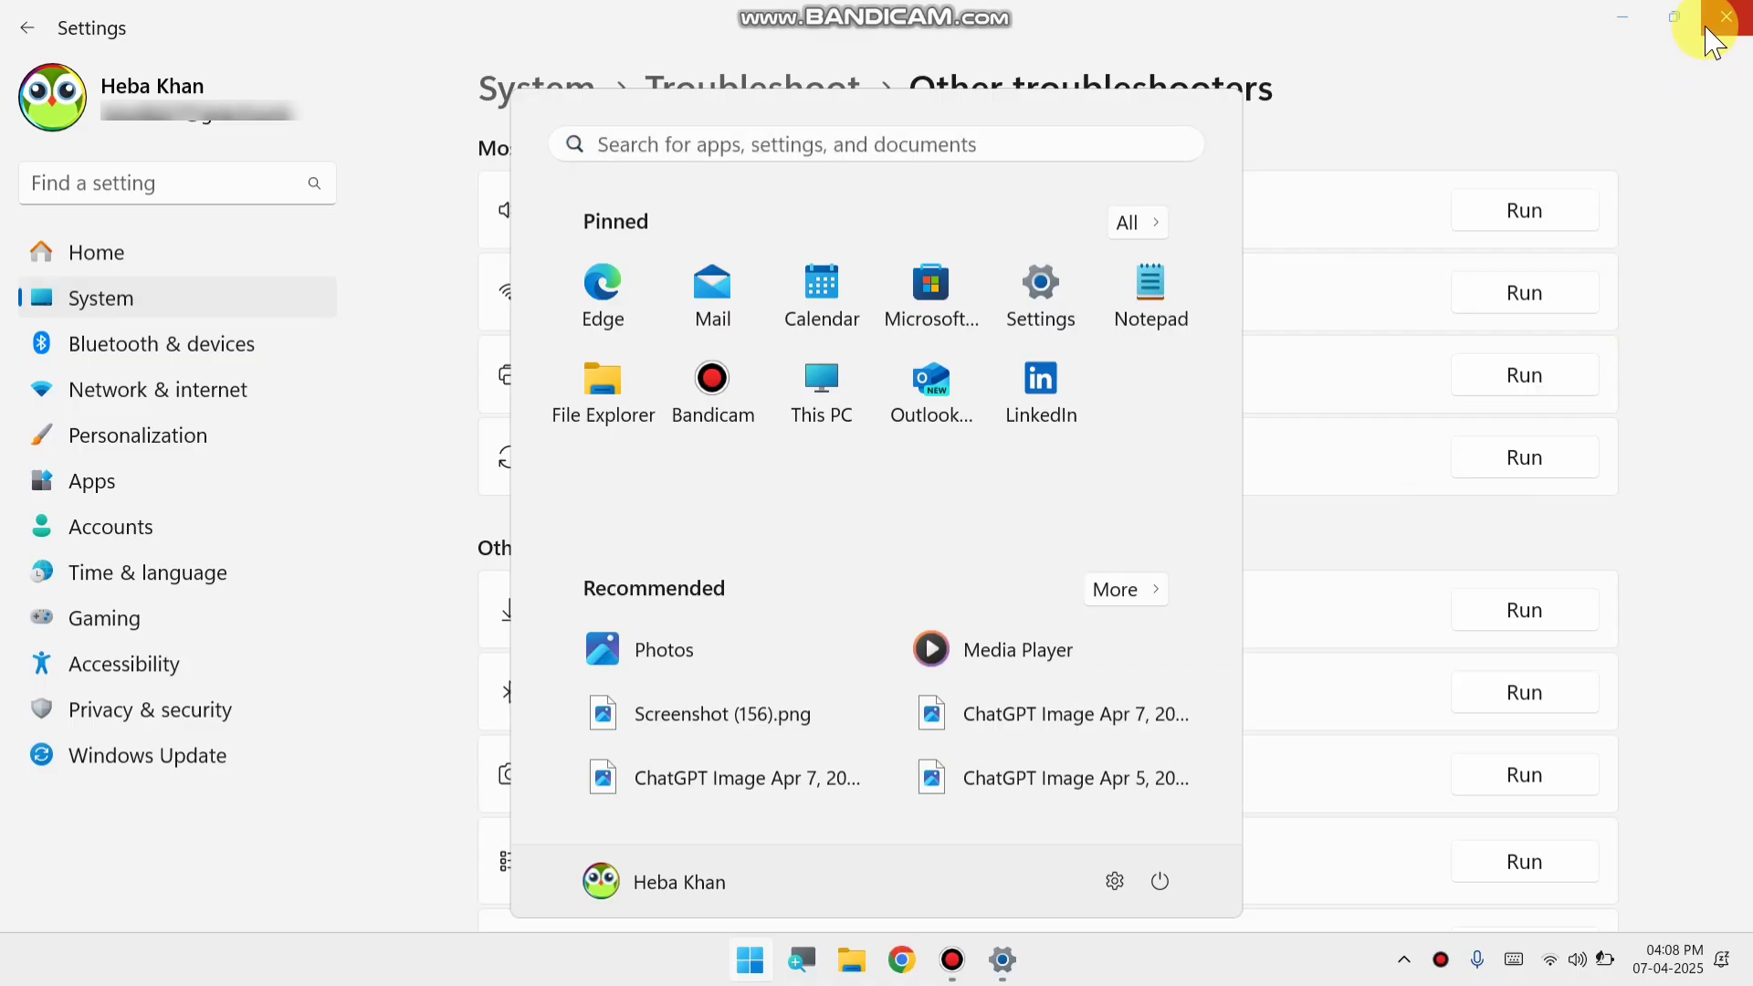
click(1713, 42)
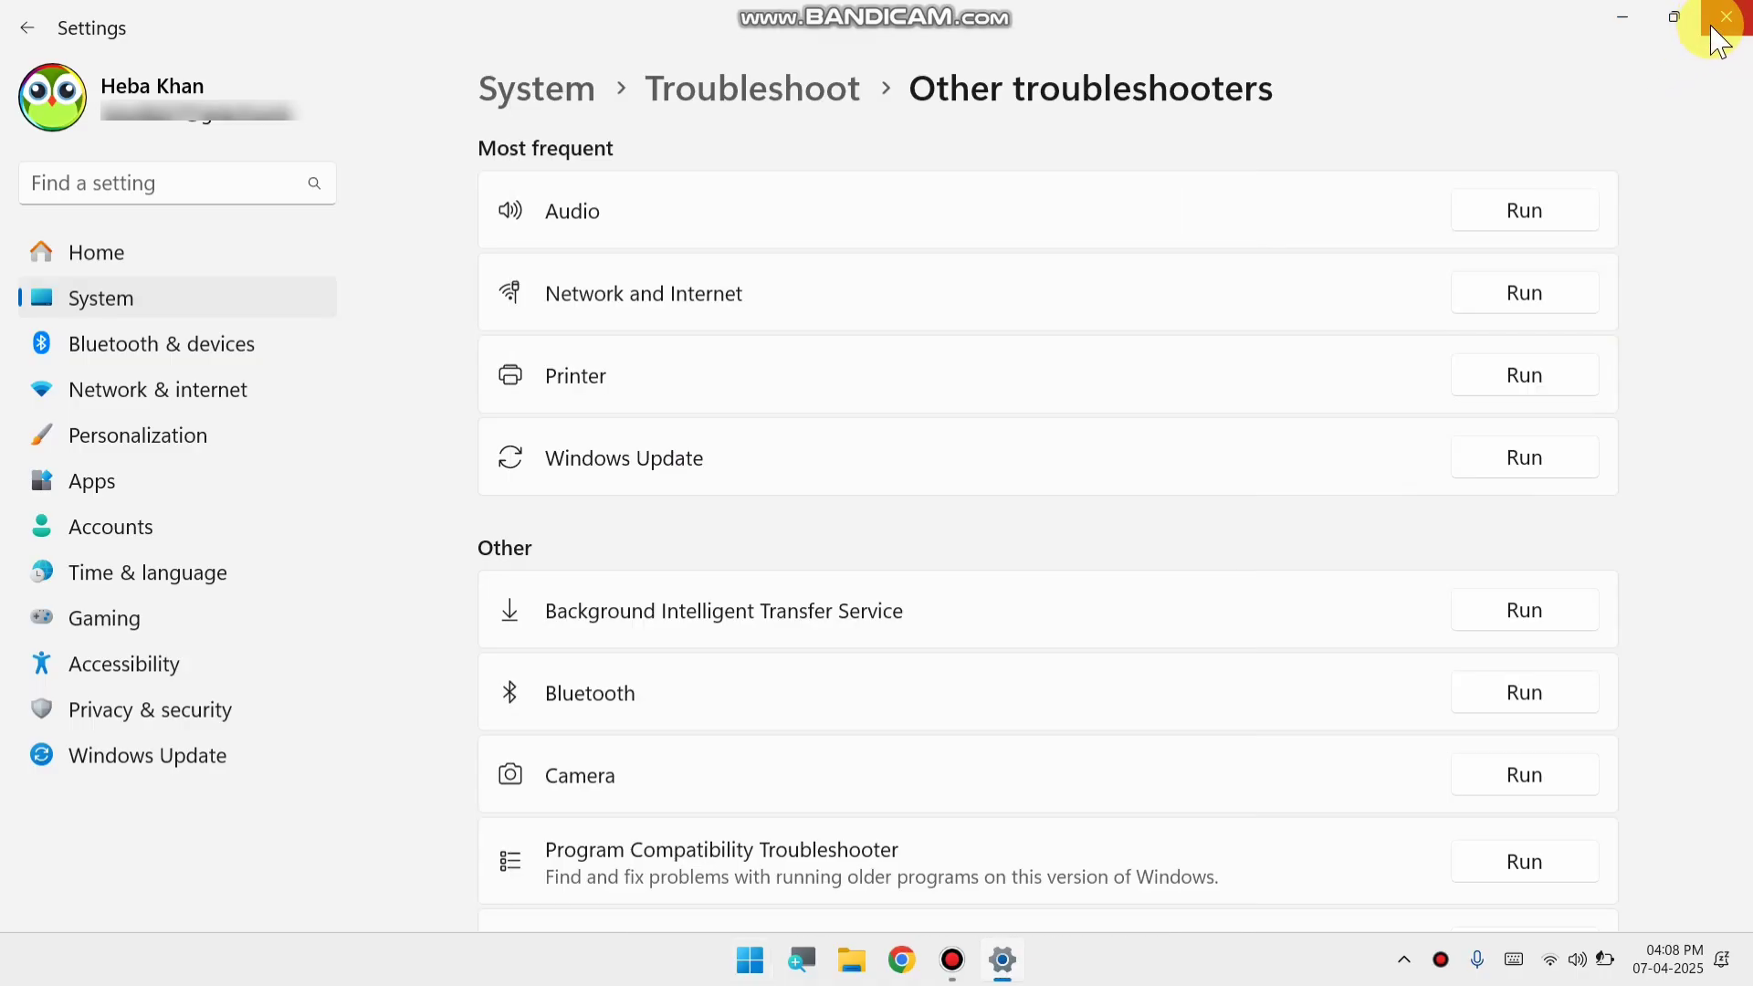
- Close Settings, search the system for "serv" and open the Services console
click(1728, 20)
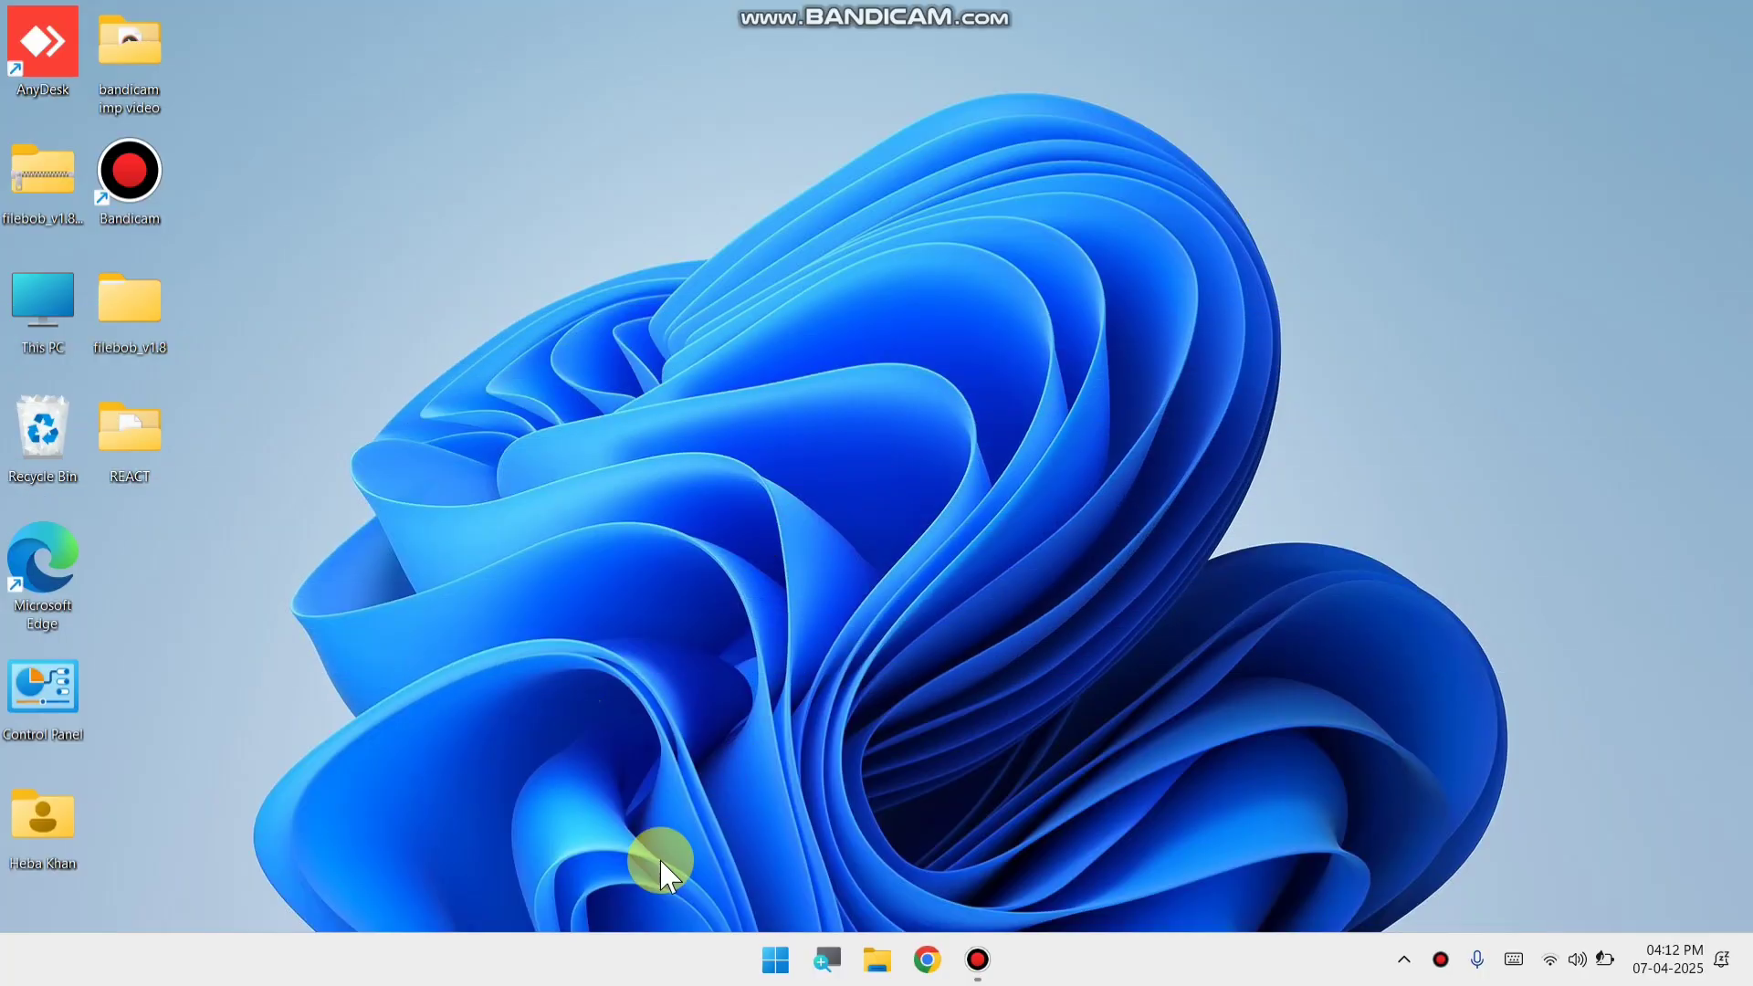
click(776, 959)
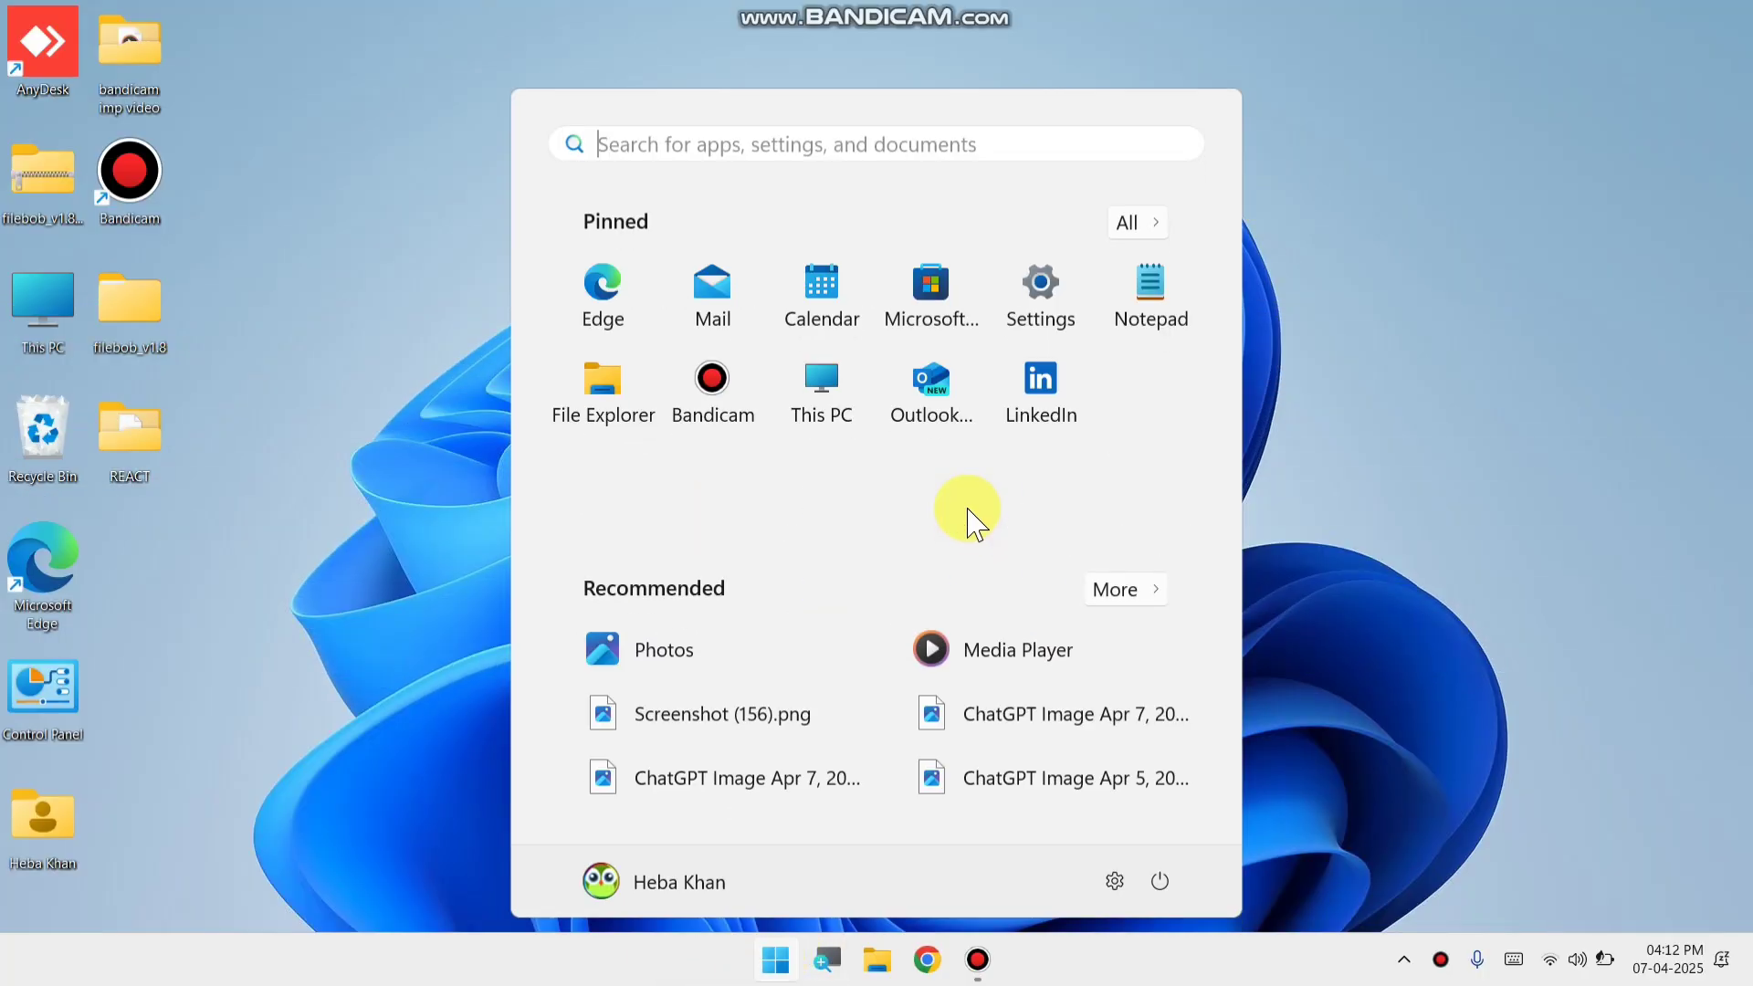
click(804, 161)
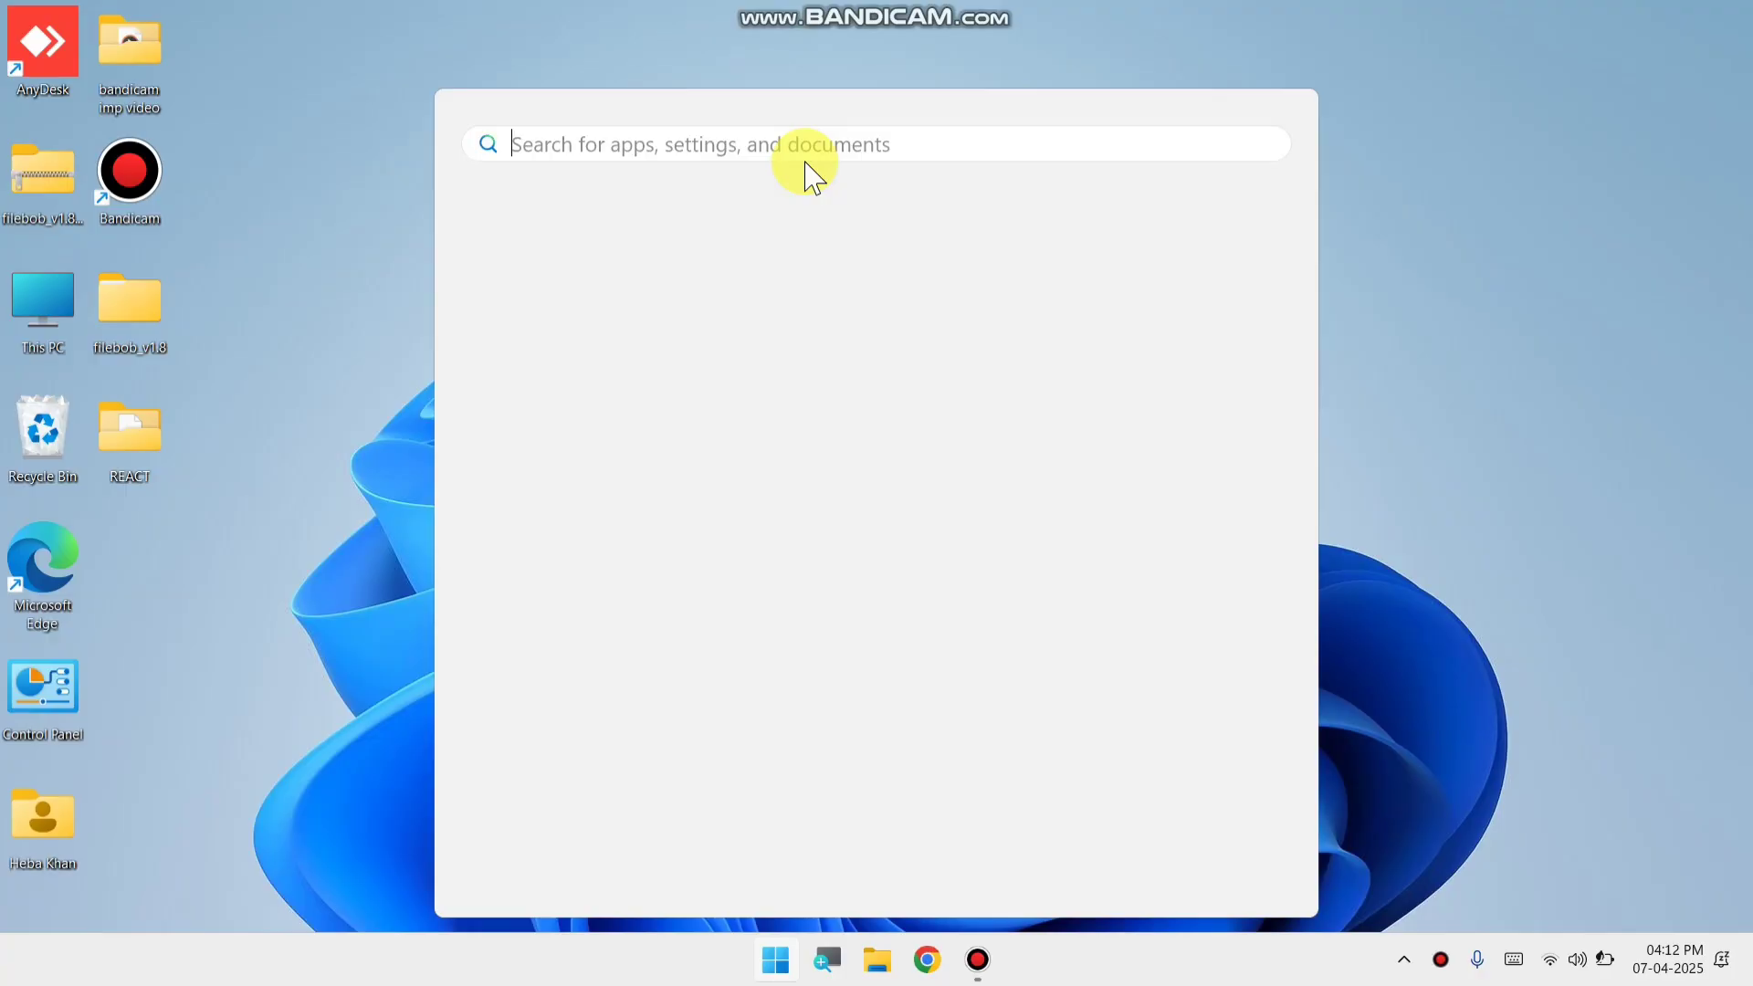
text(serv)
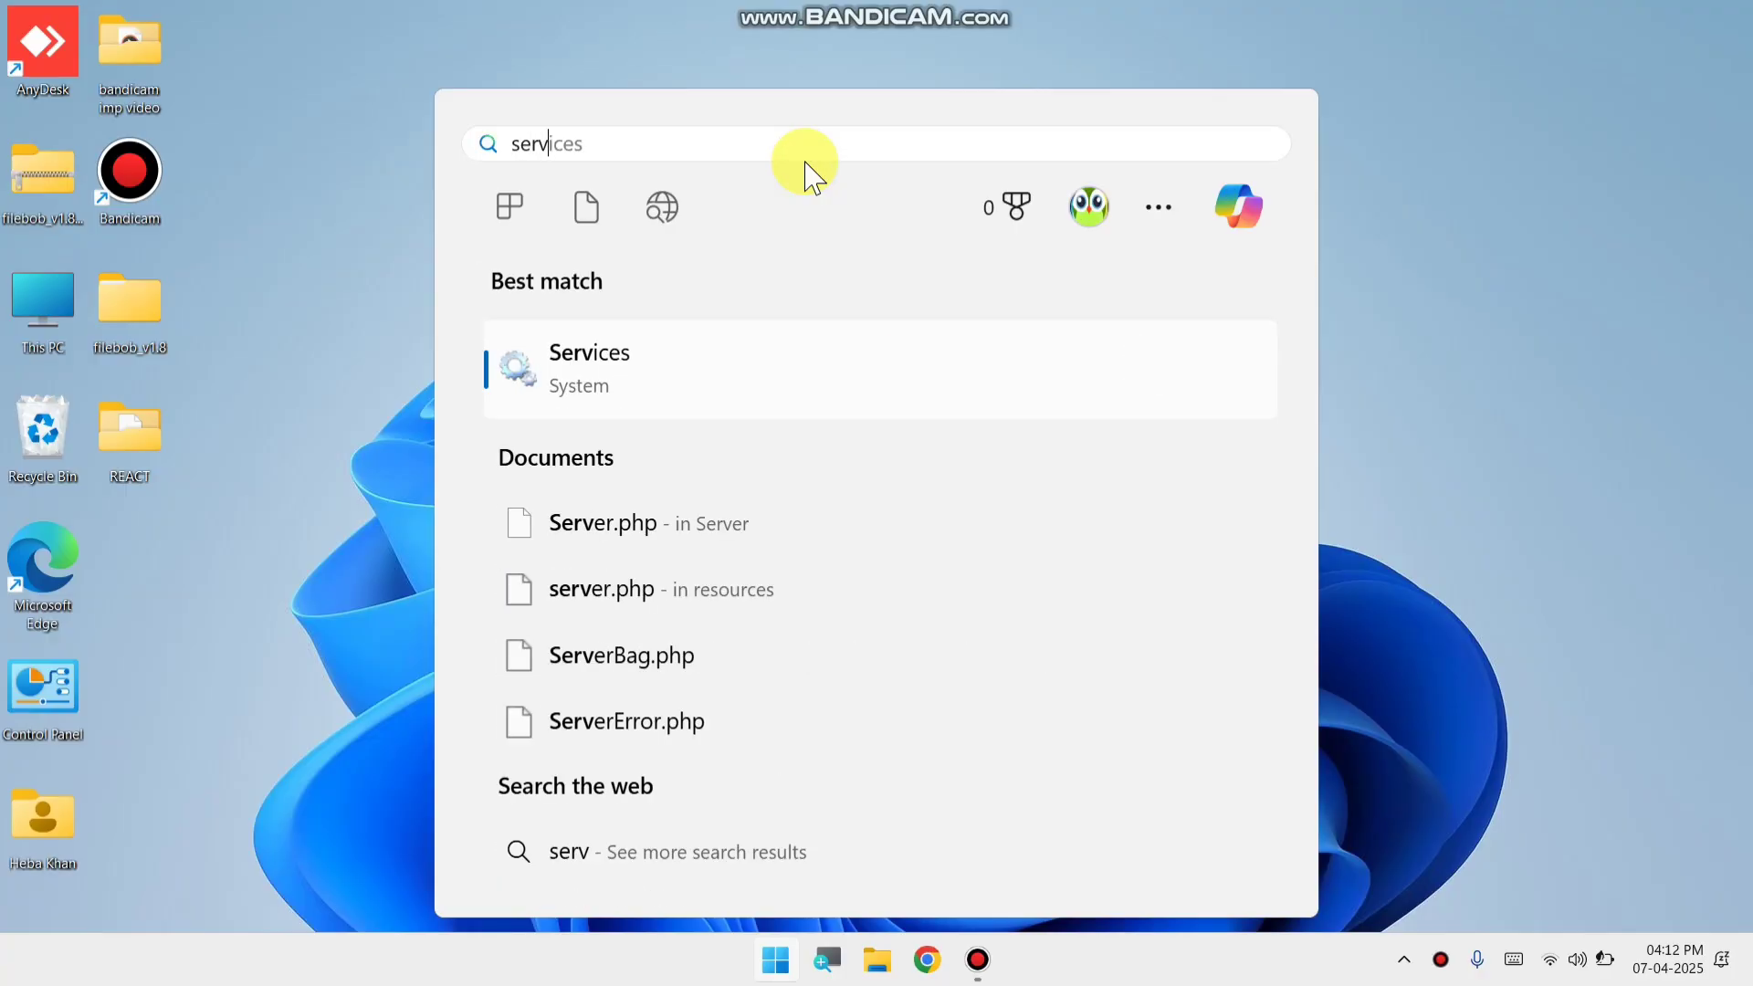
click(628, 378)
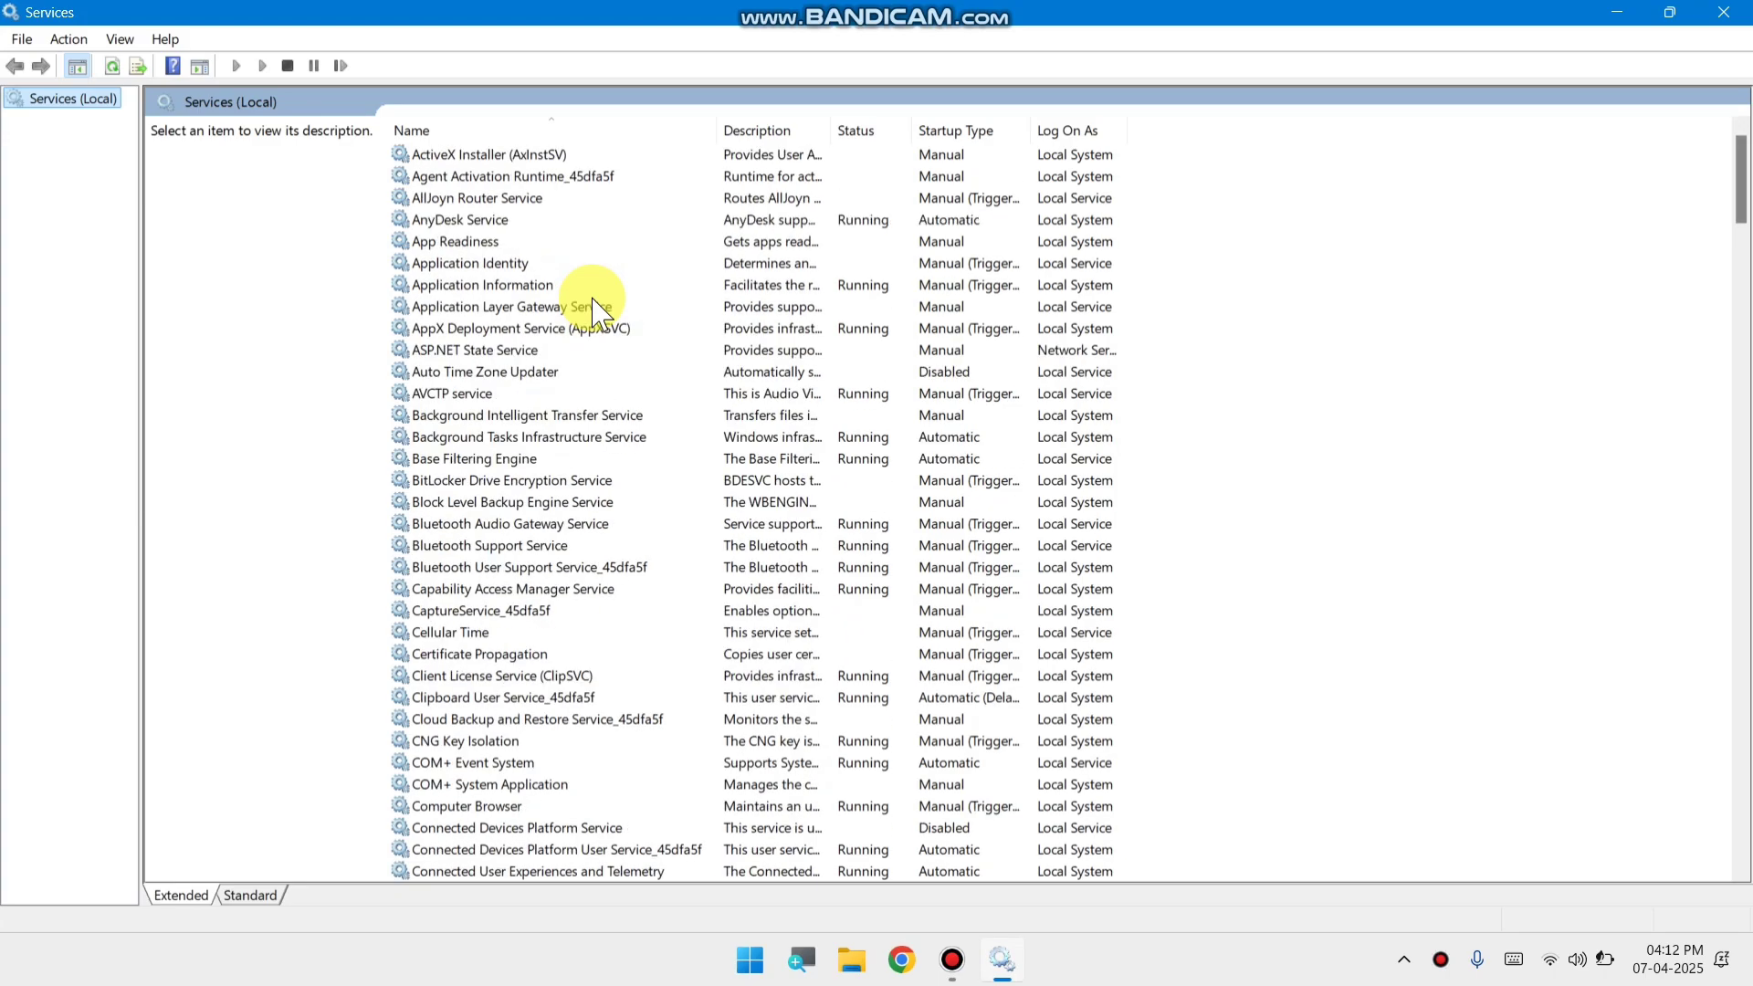
- Set the Windows Update service's startup type to Automatic and restart the service
drag(1744, 215, 1702, 845)
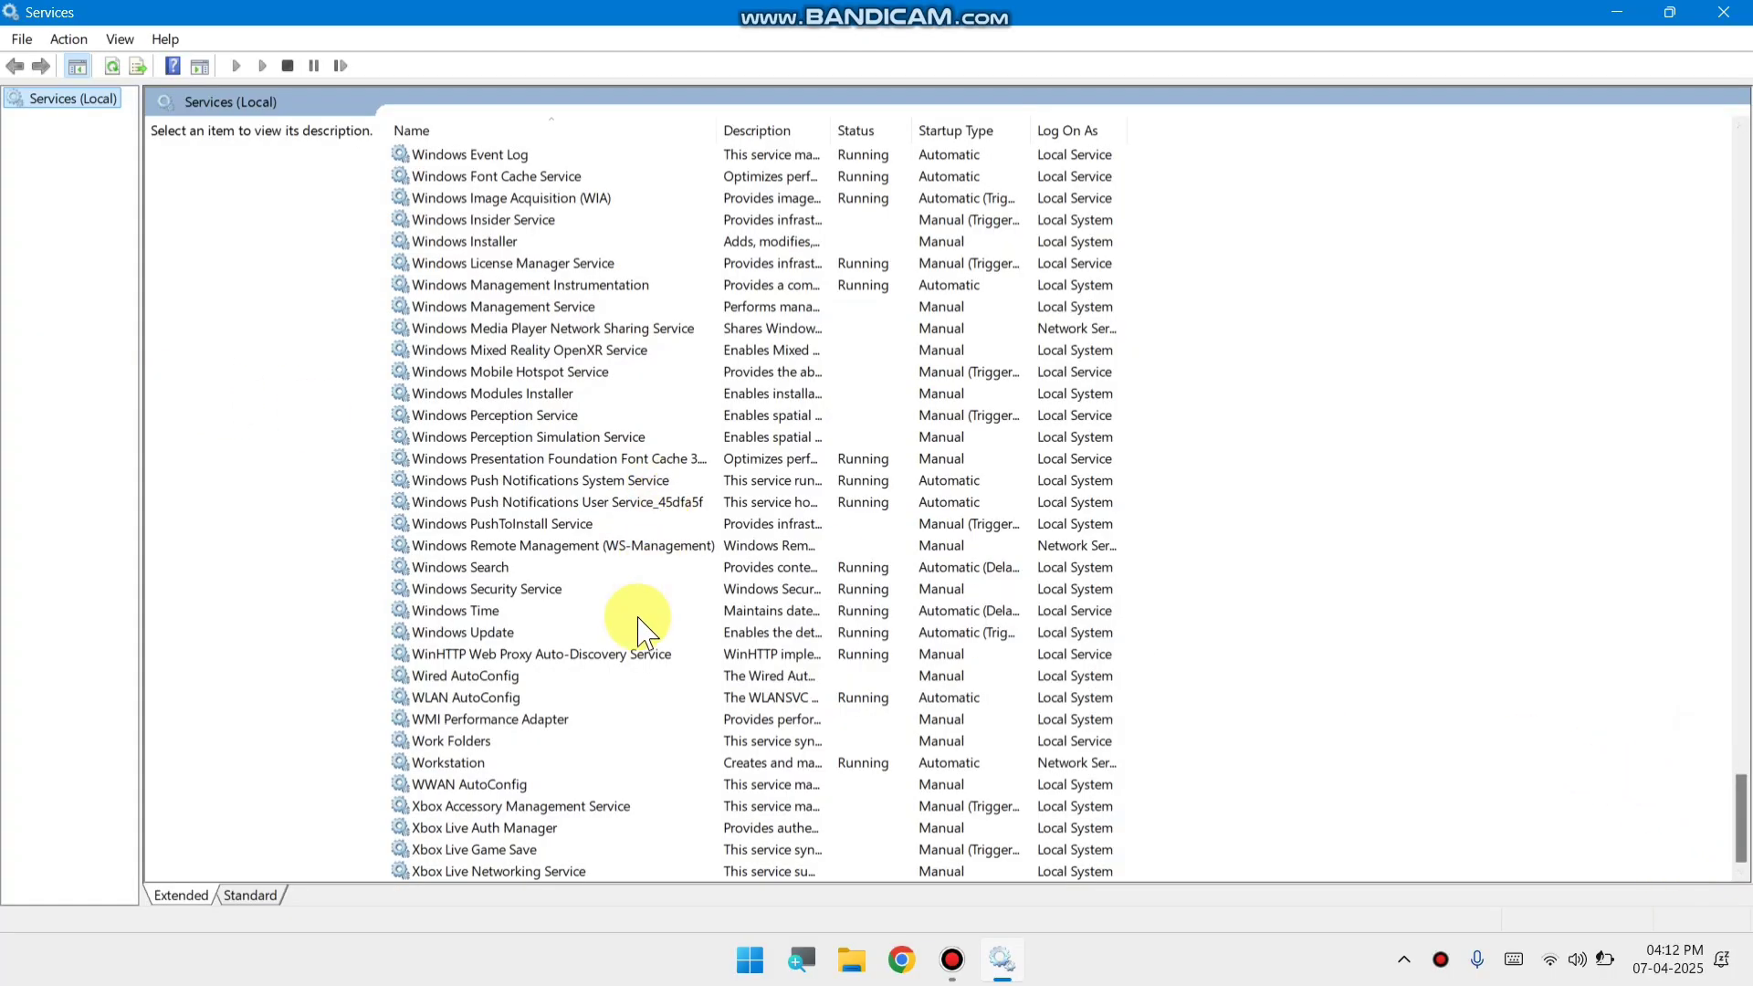
click(526, 633)
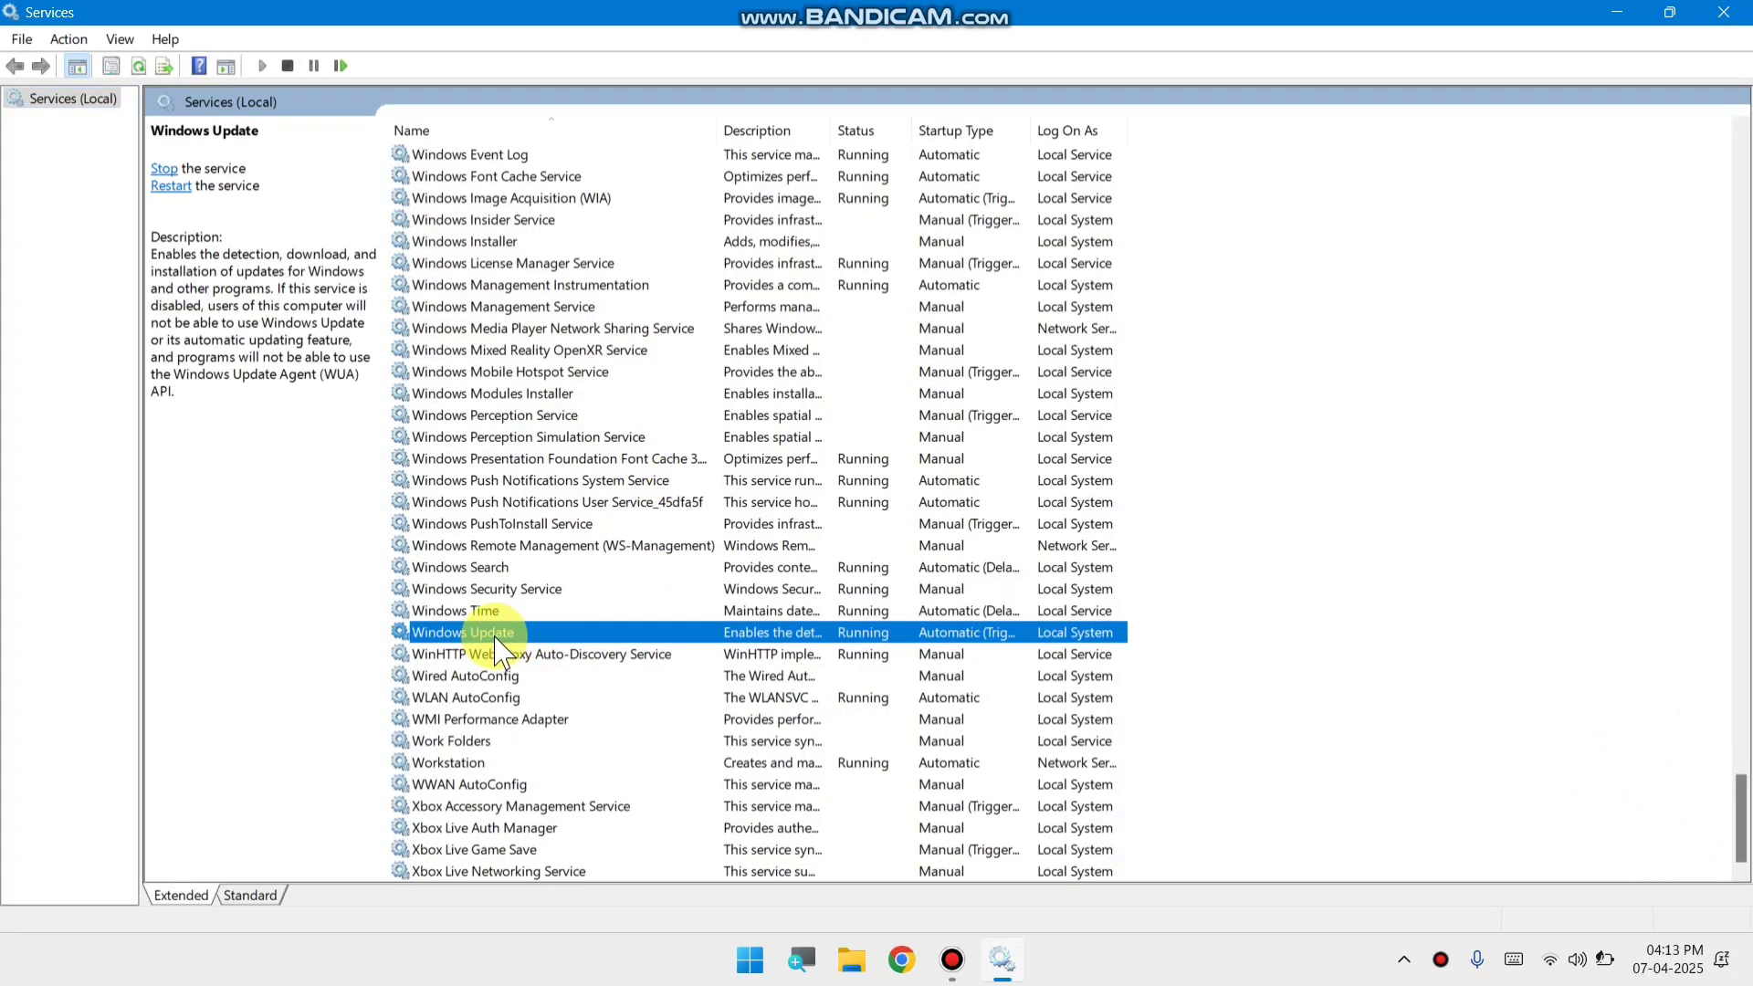
right_click(495, 636)
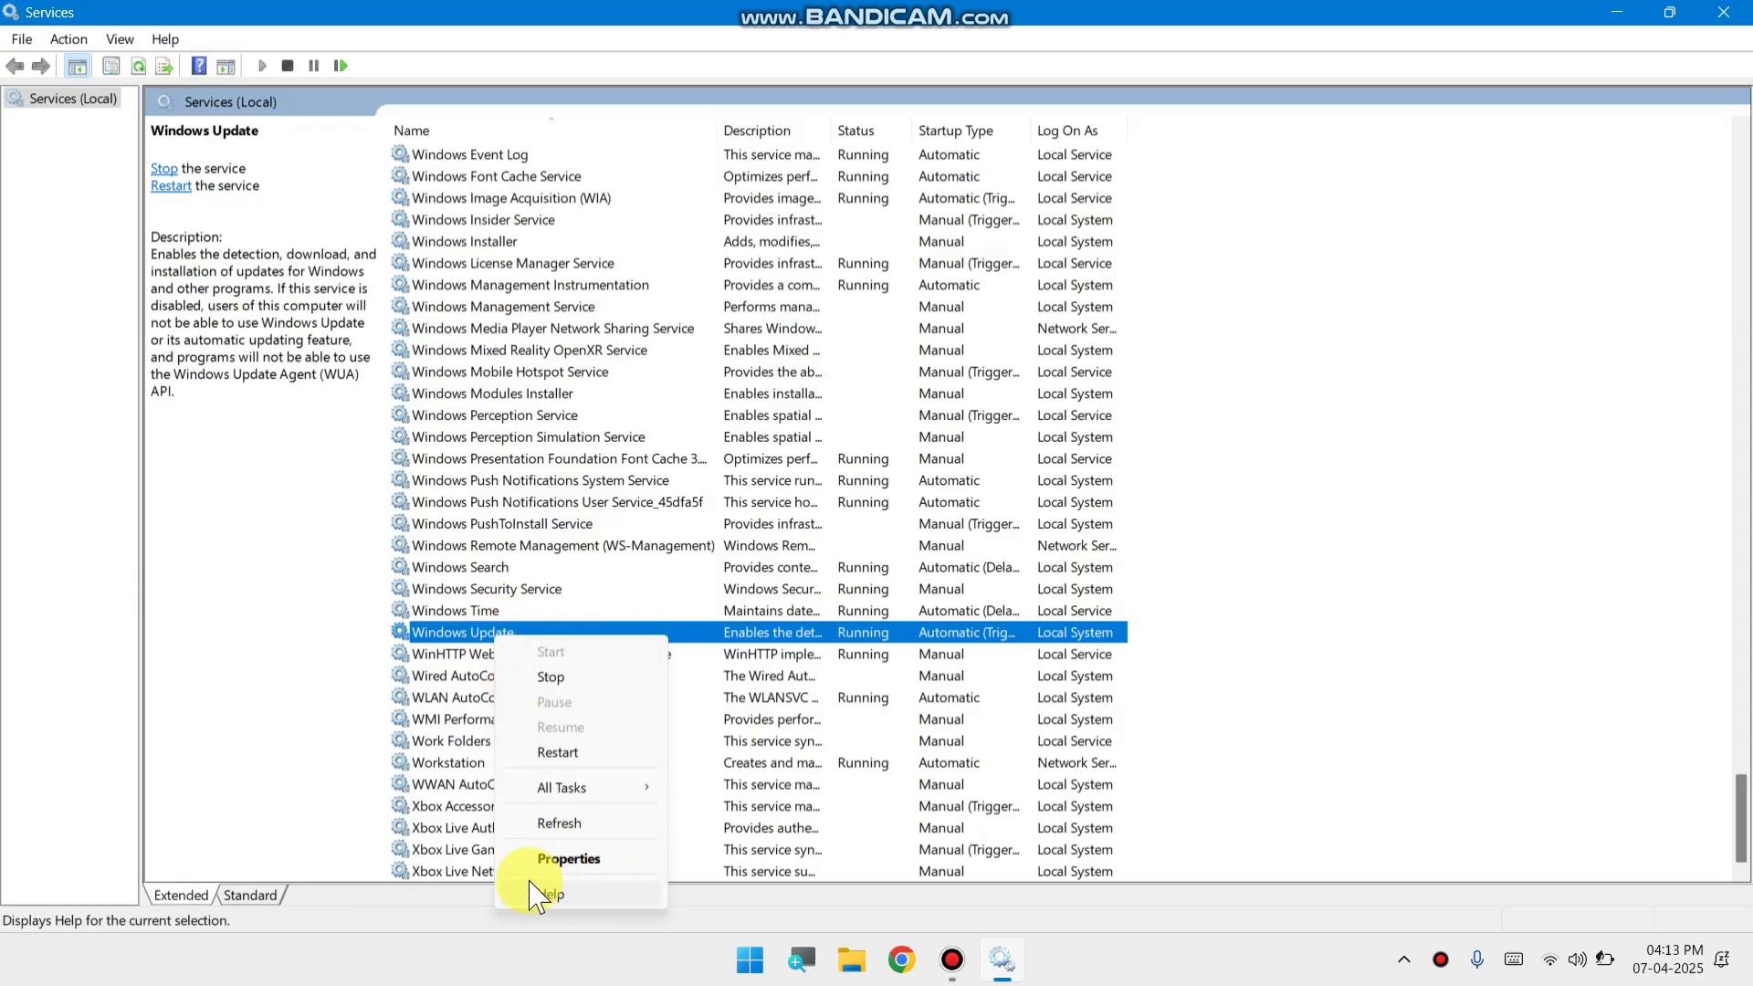
click(570, 859)
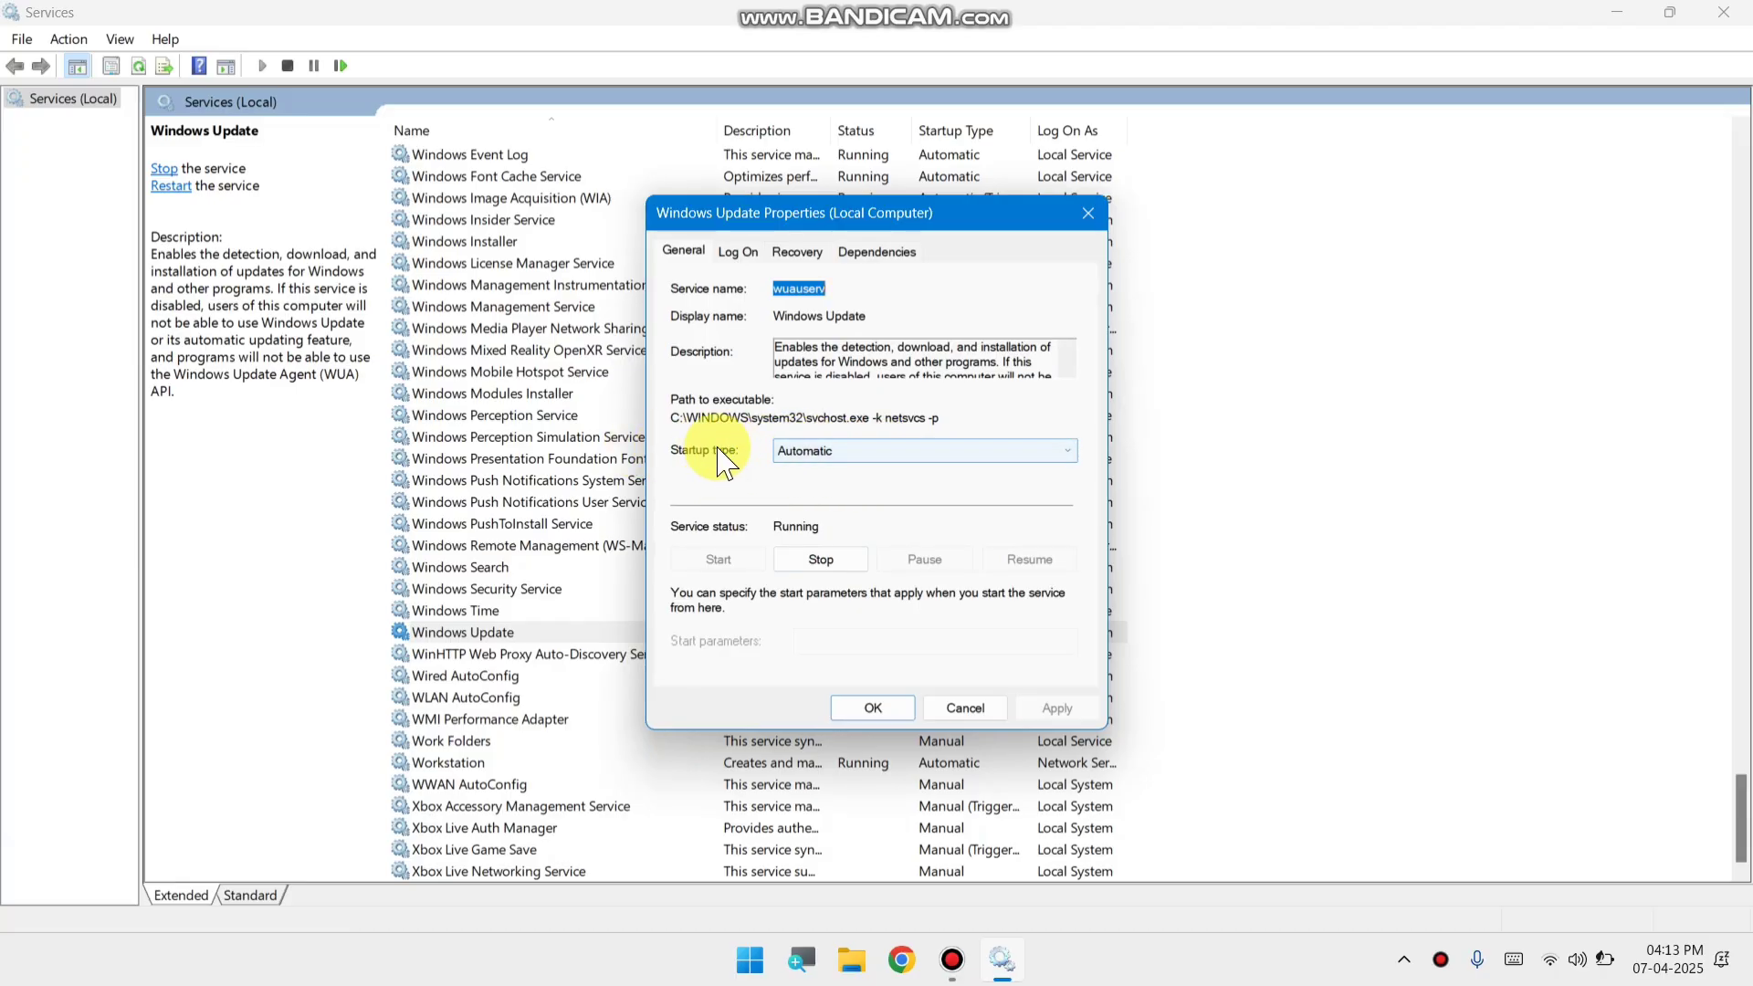
click(867, 452)
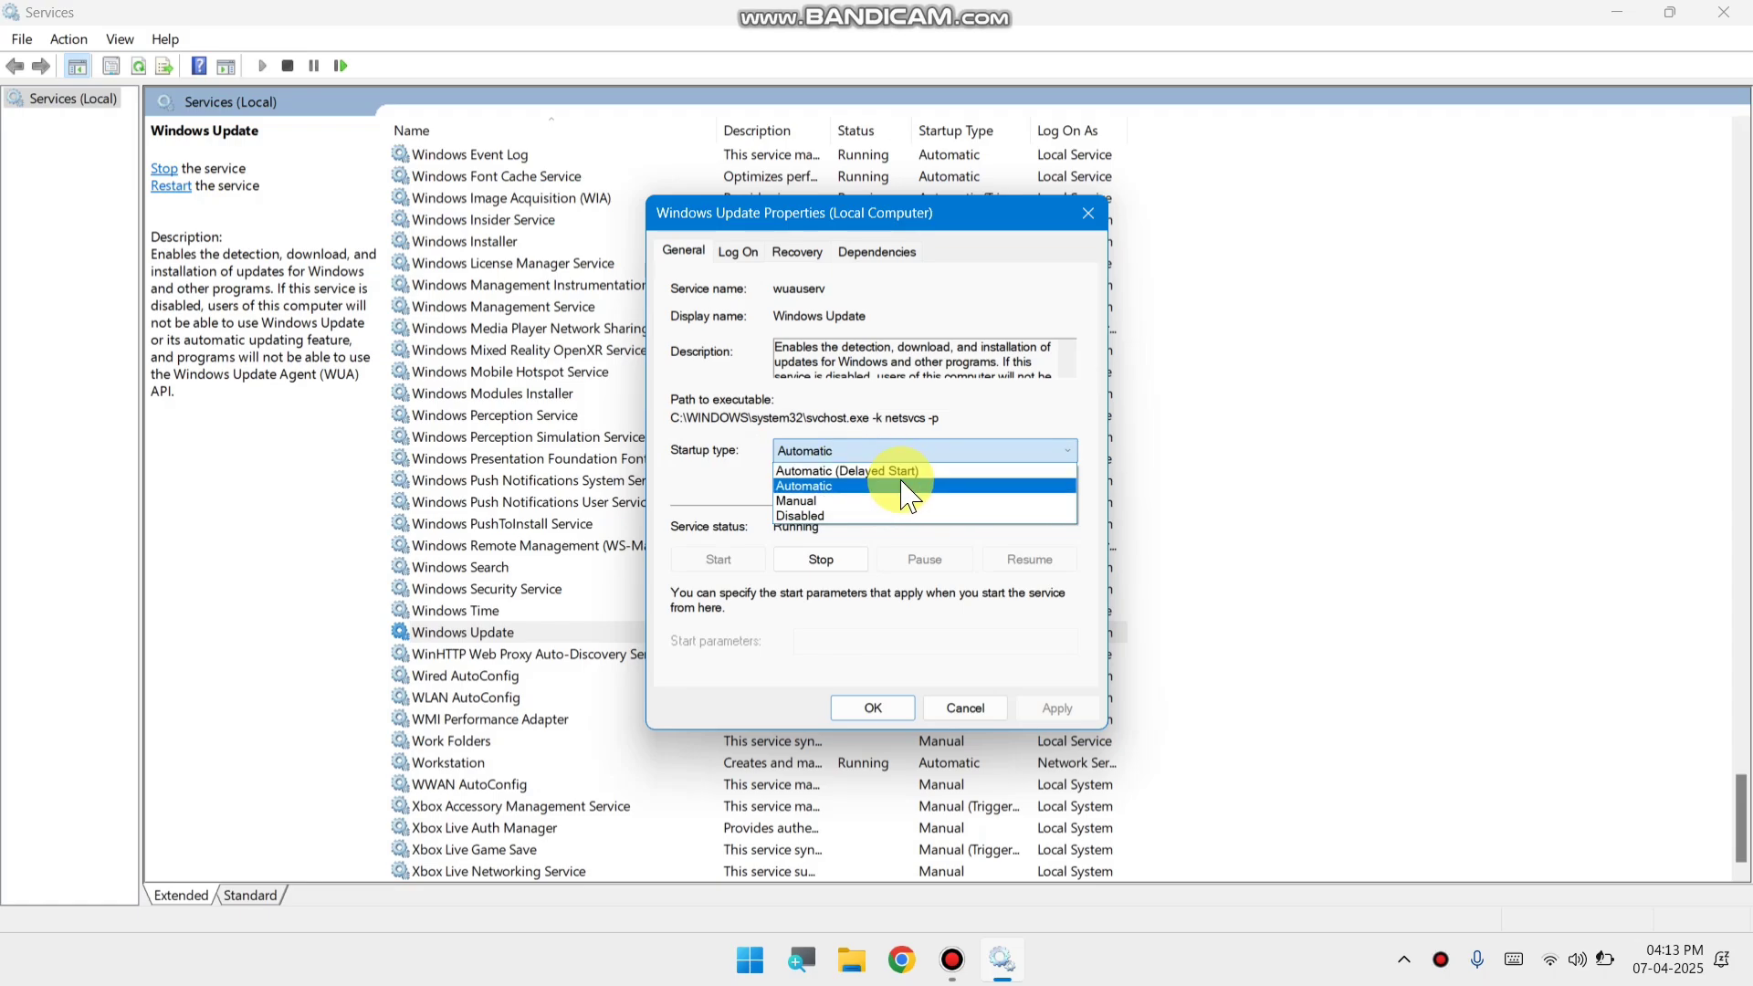
click(902, 486)
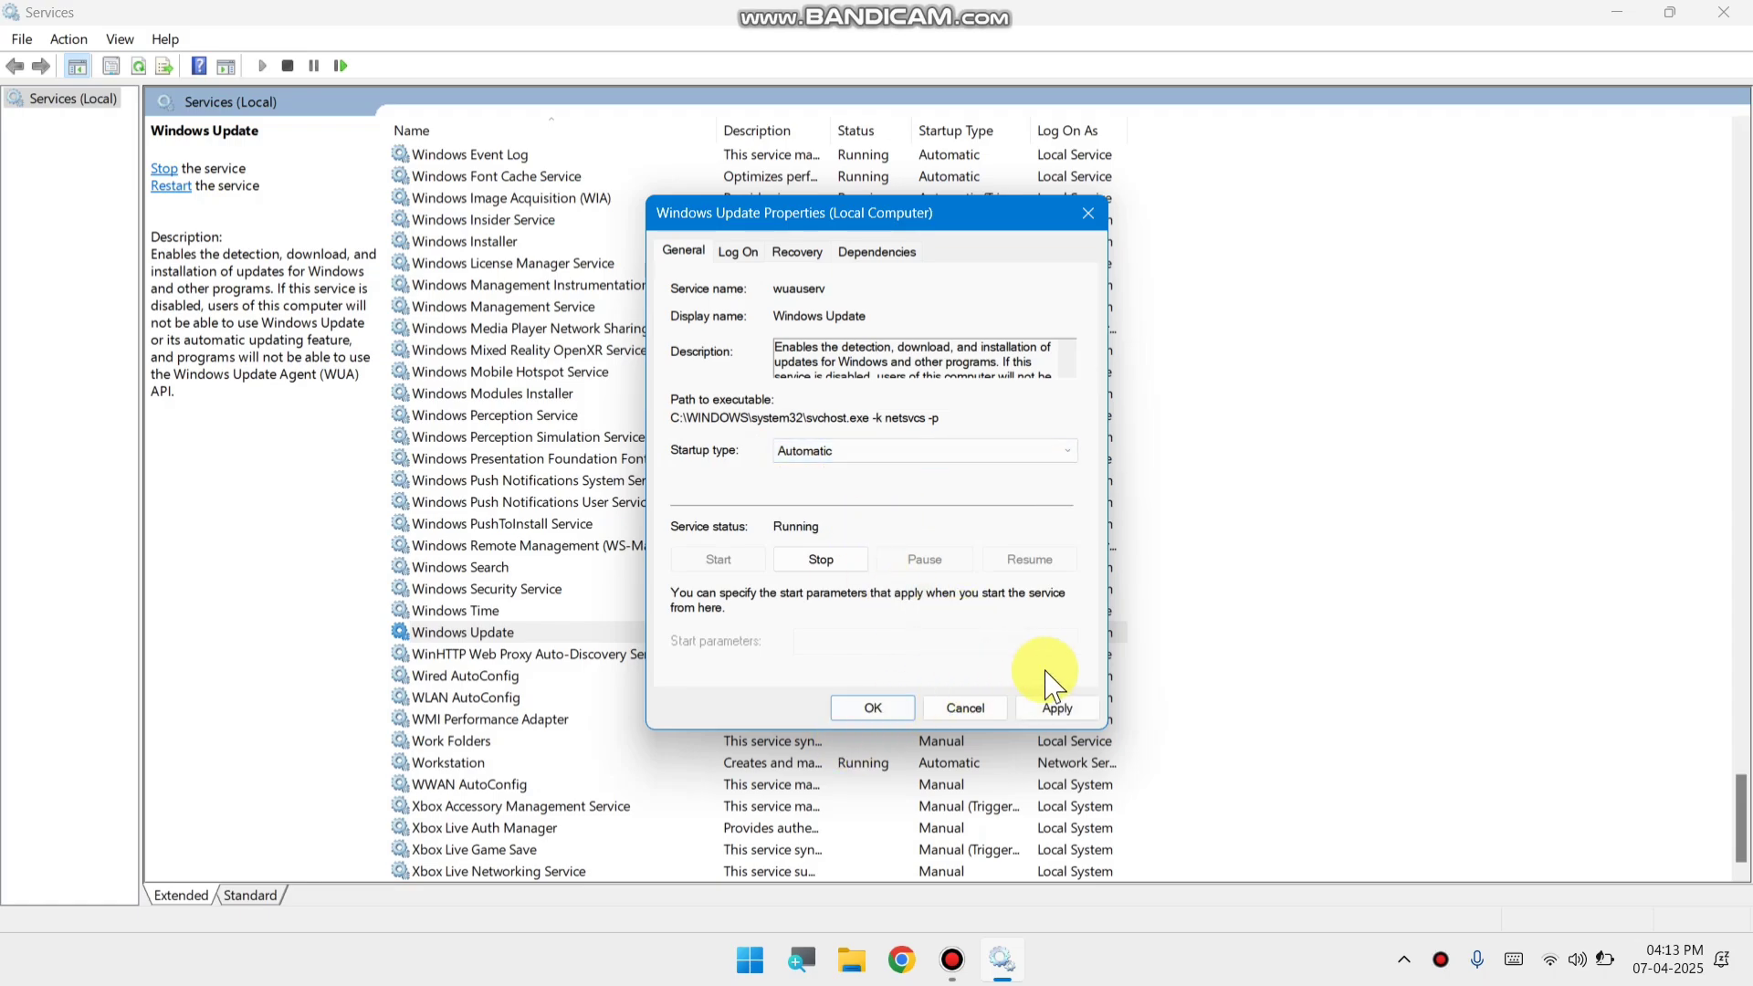
click(1063, 716)
click(1088, 214)
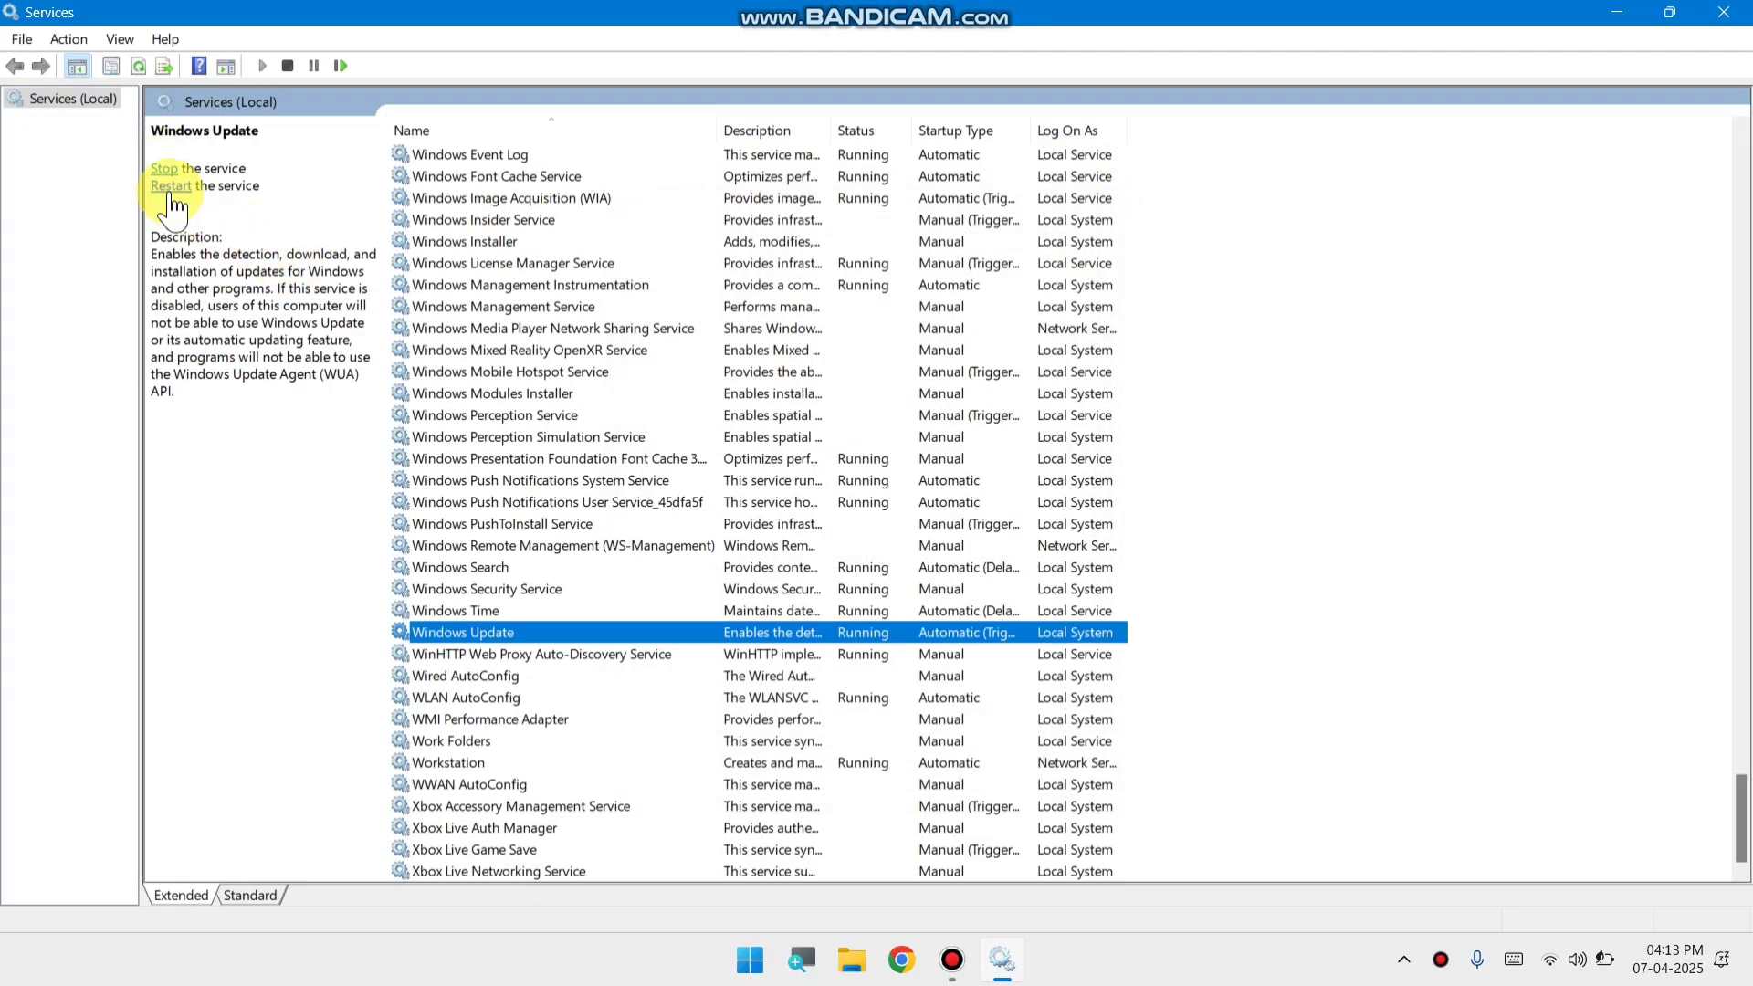
click(171, 189)
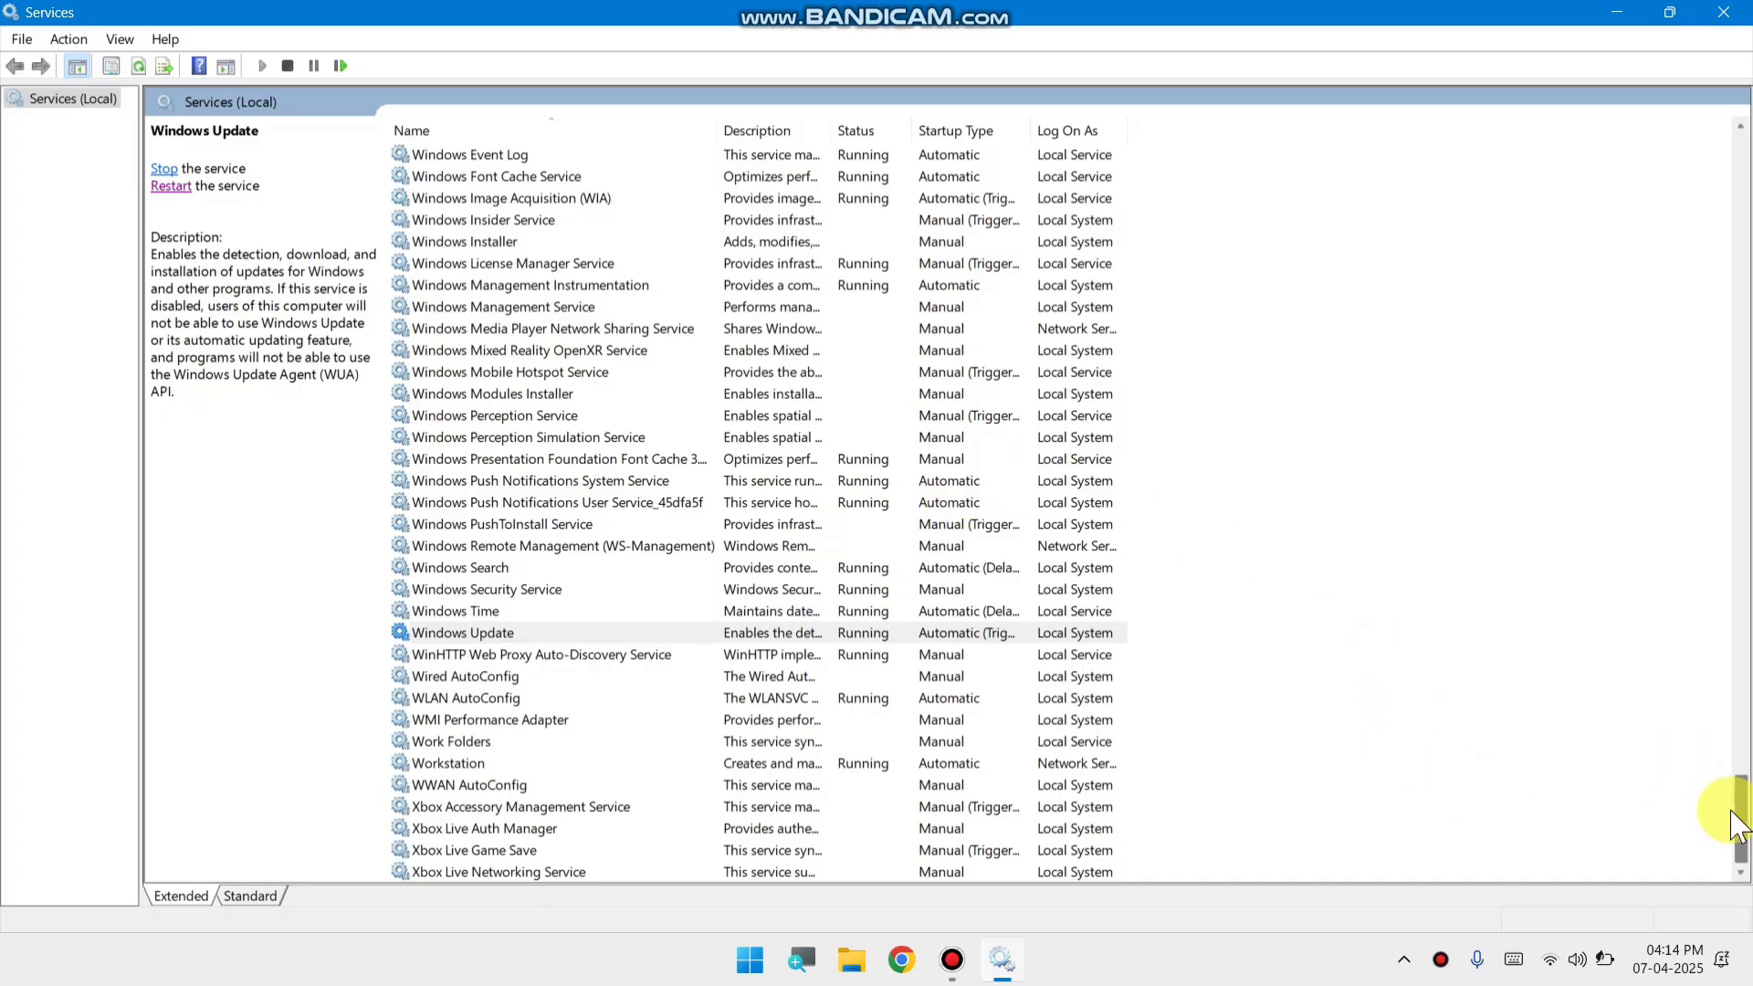
- Set the Background Intelligent Transfer Service's startup type to Automatic, apply the change and close the Services console
drag(1740, 815, 1744, 54)
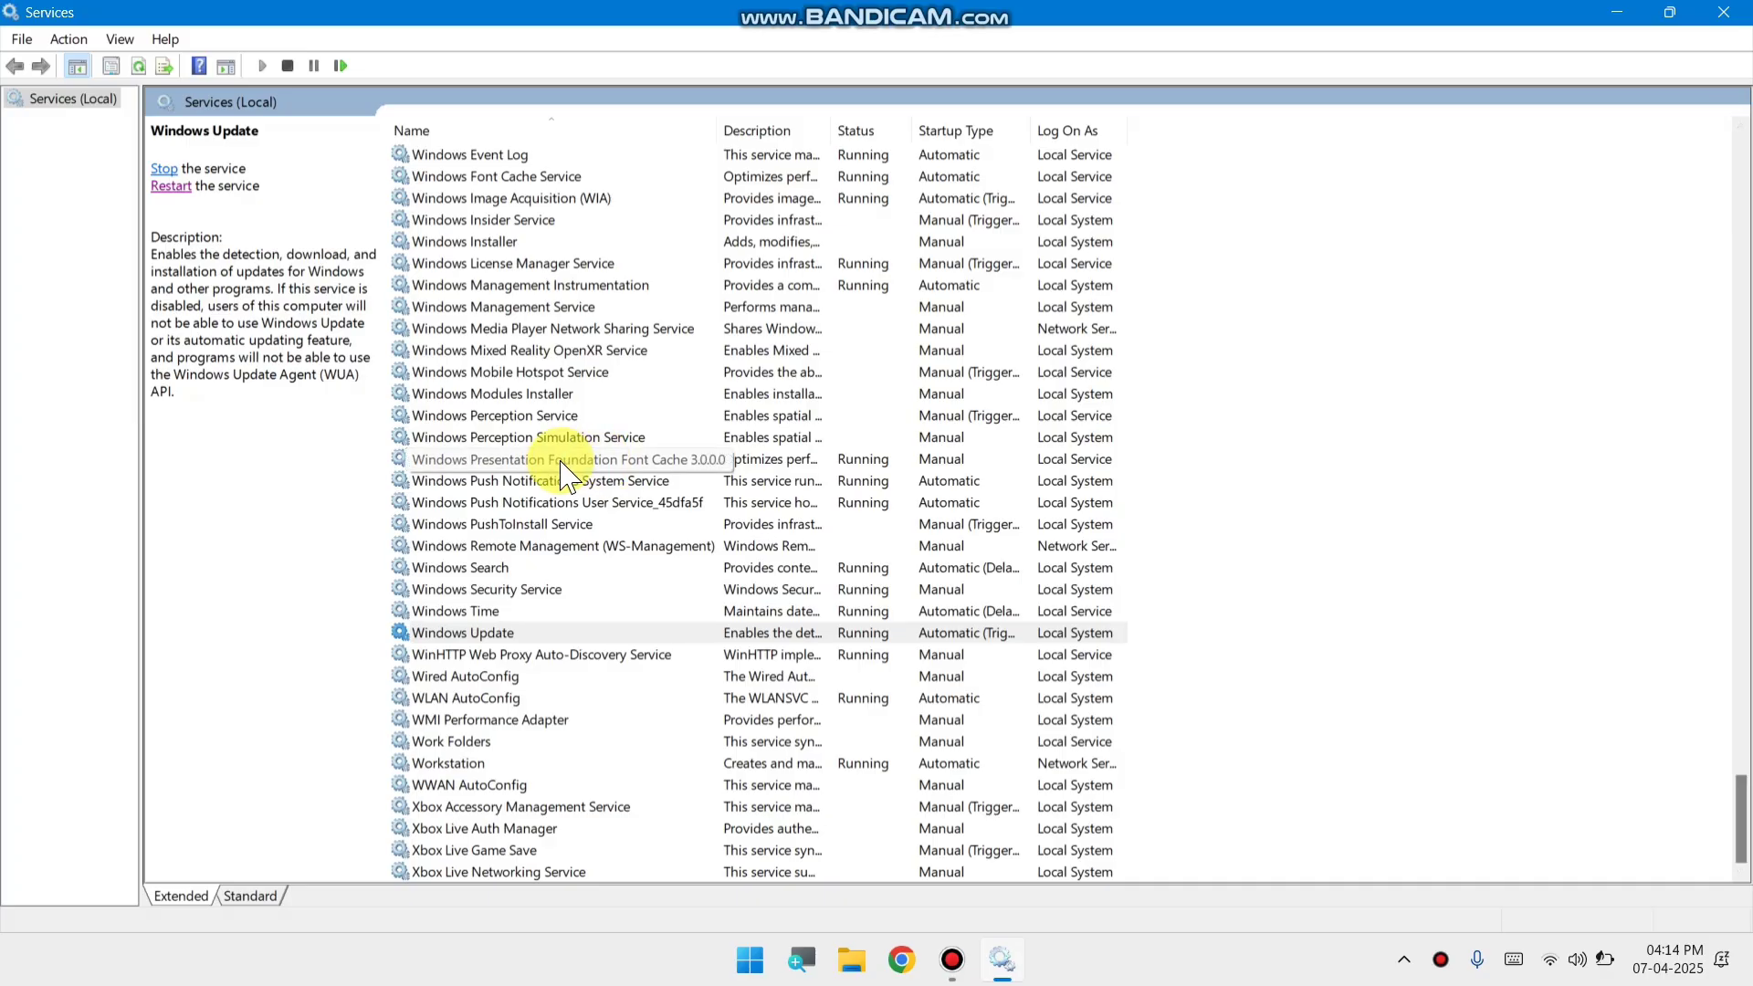
scroll(575, 466, up, 8)
scroll(567, 470, up, 16)
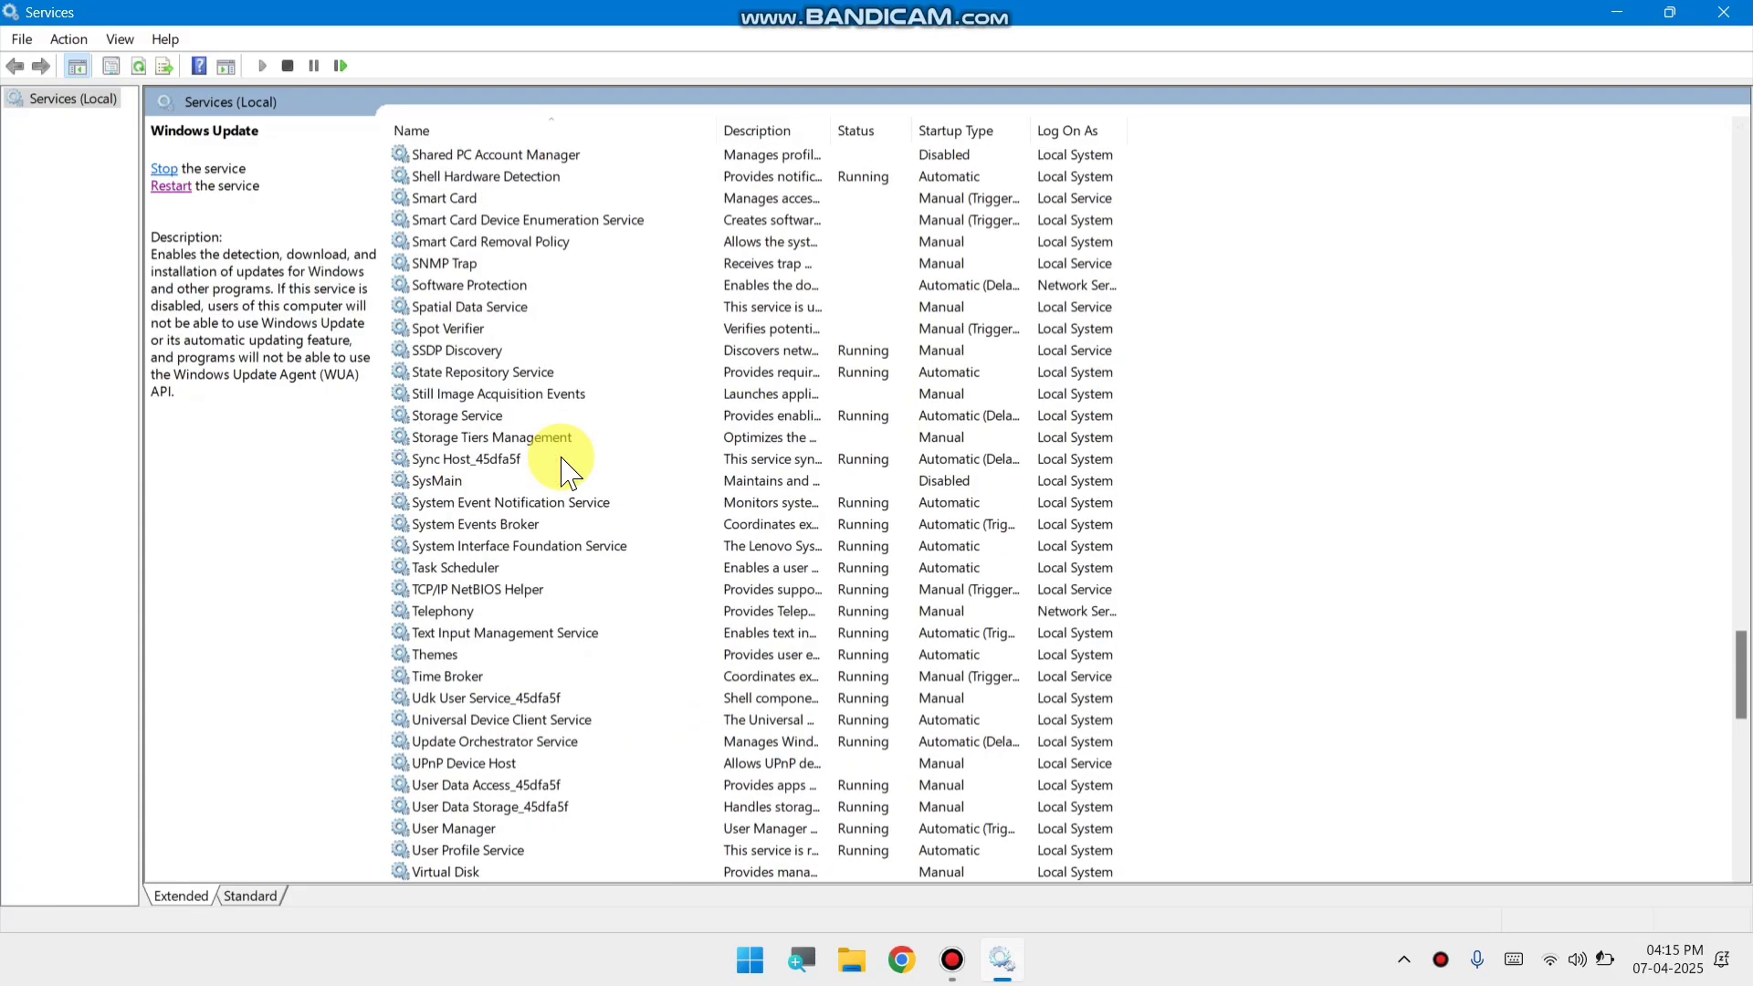
scroll(560, 470, up, 5)
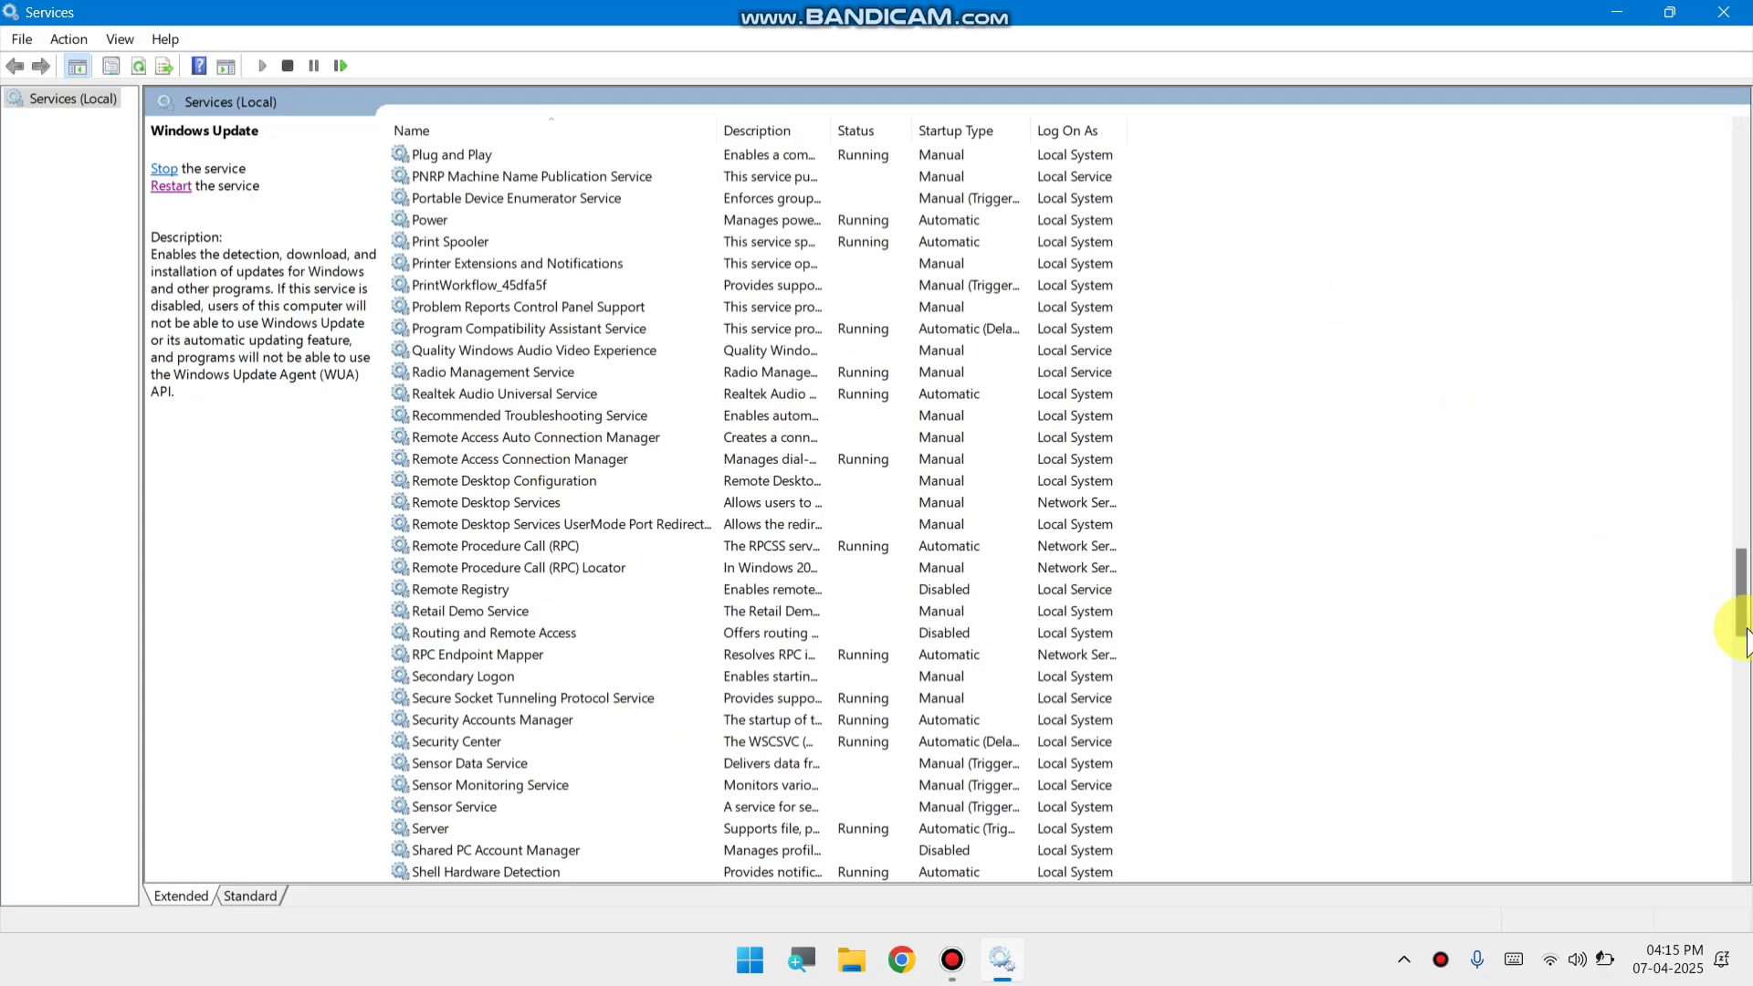
drag(1742, 630, 1742, 217)
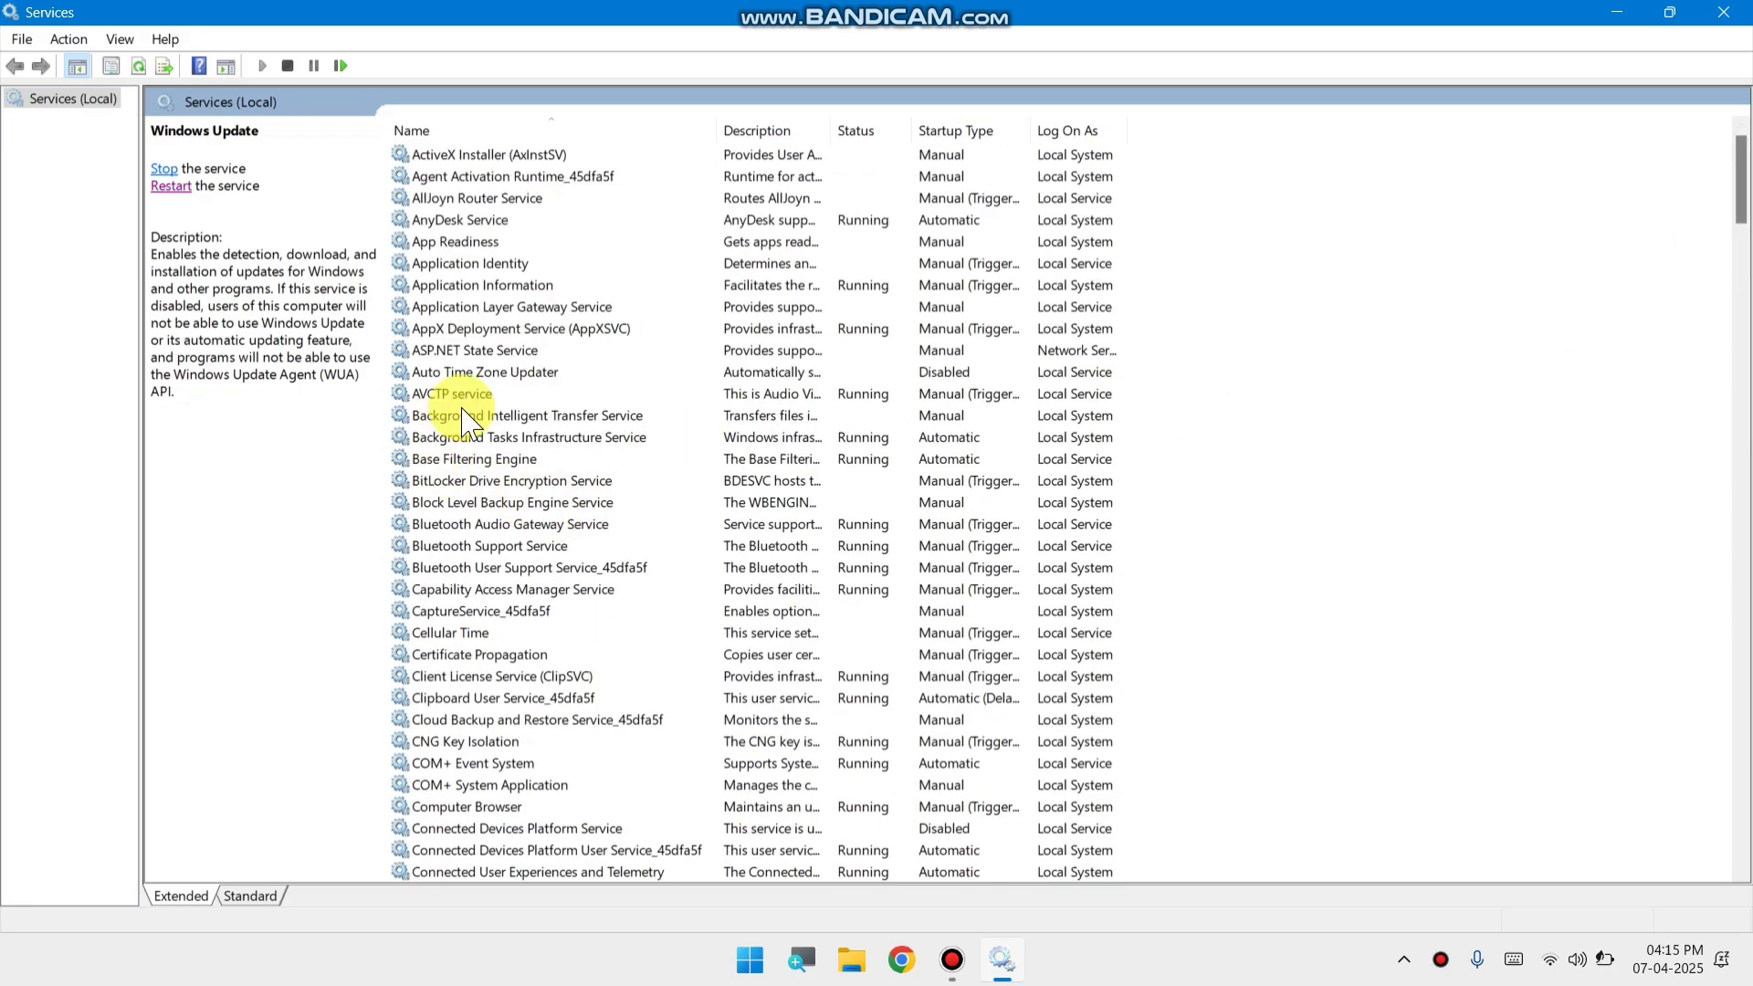
click(589, 418)
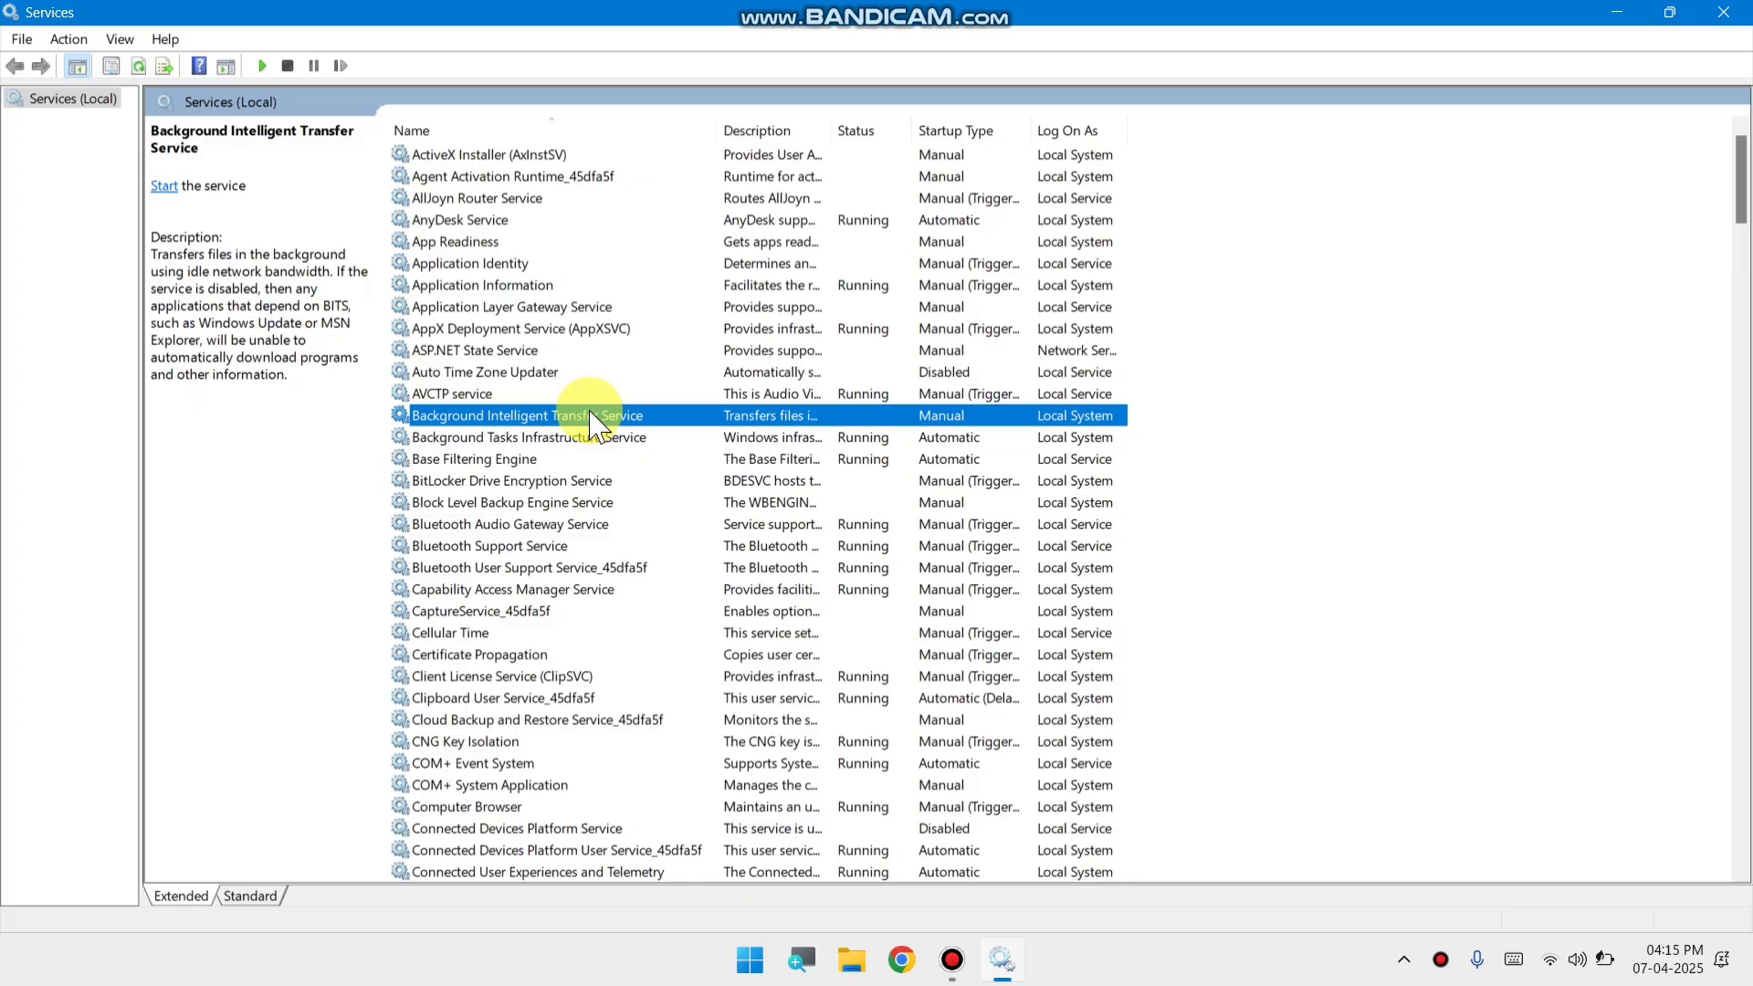
right_click(589, 418)
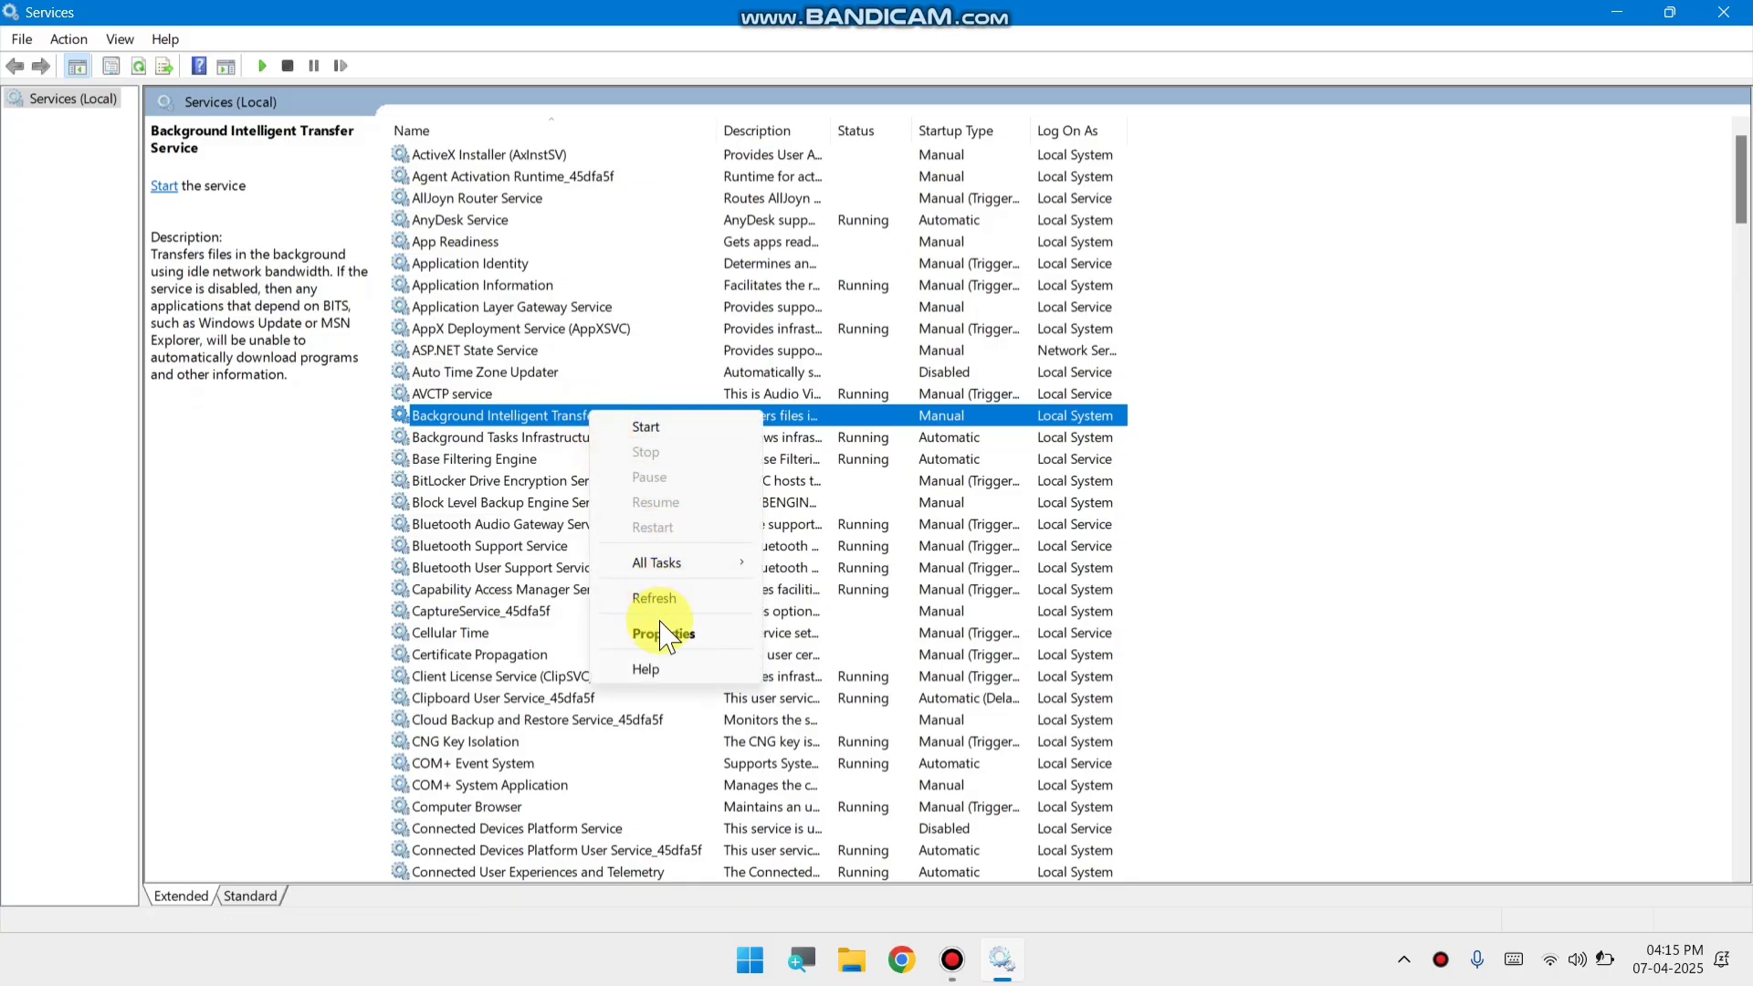
click(698, 639)
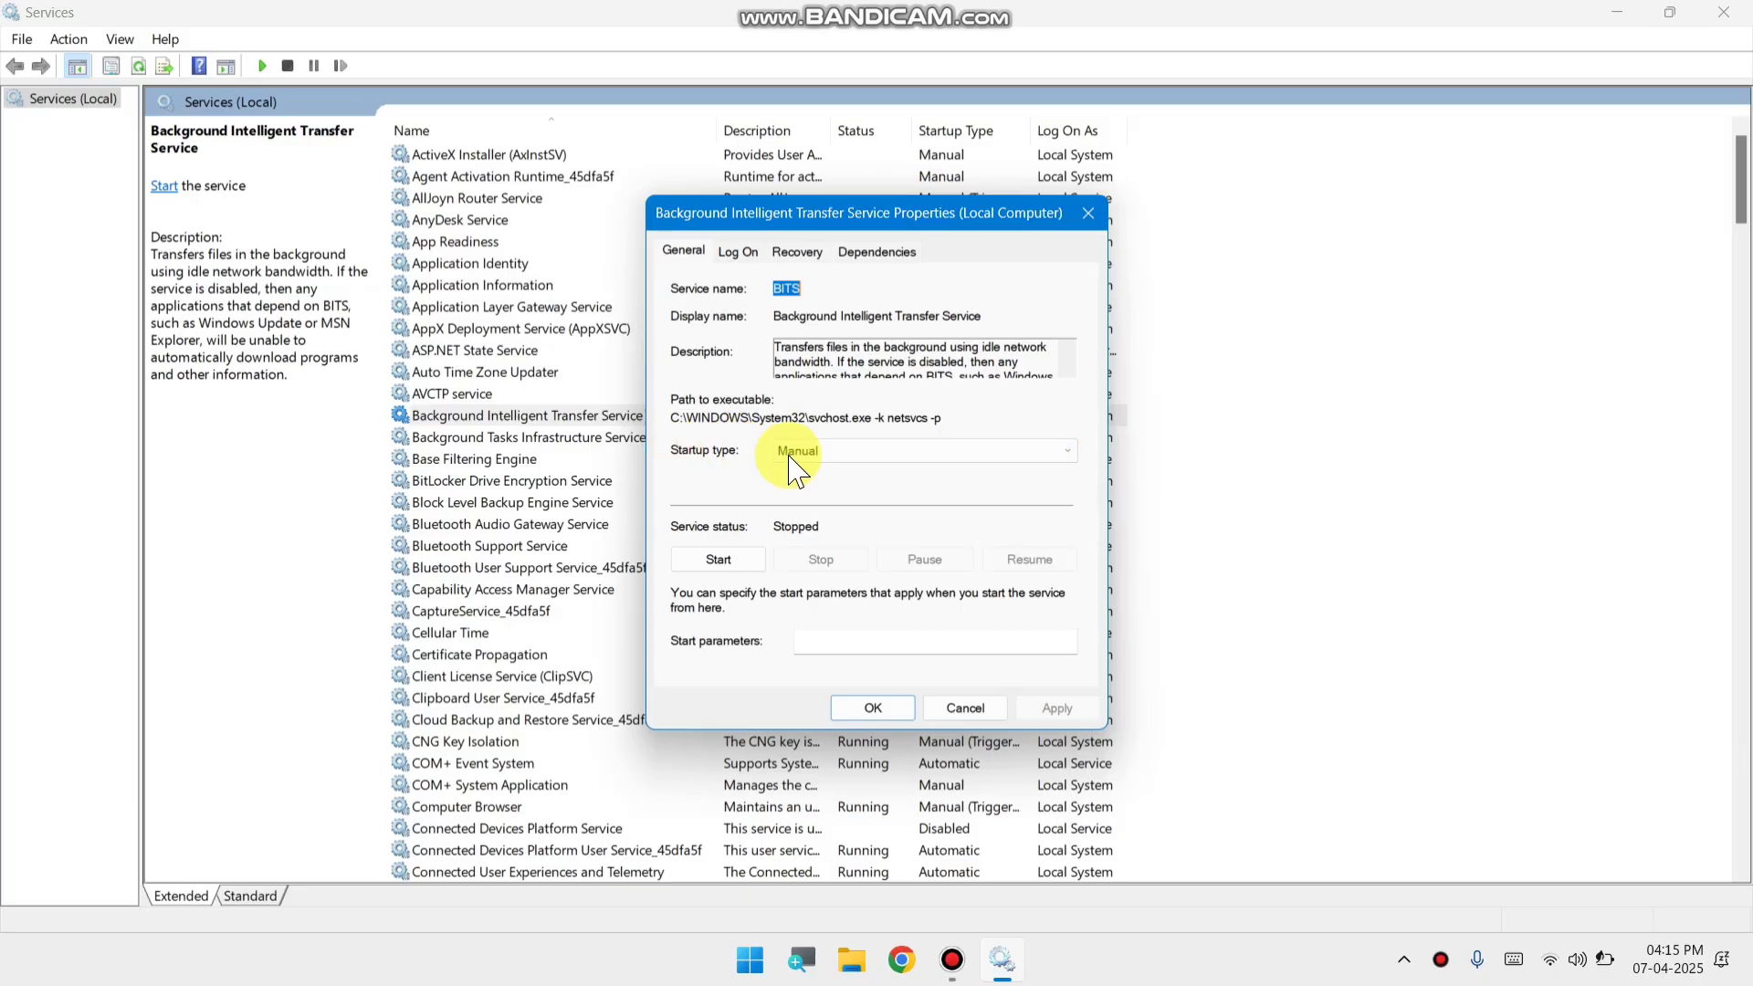
click(845, 453)
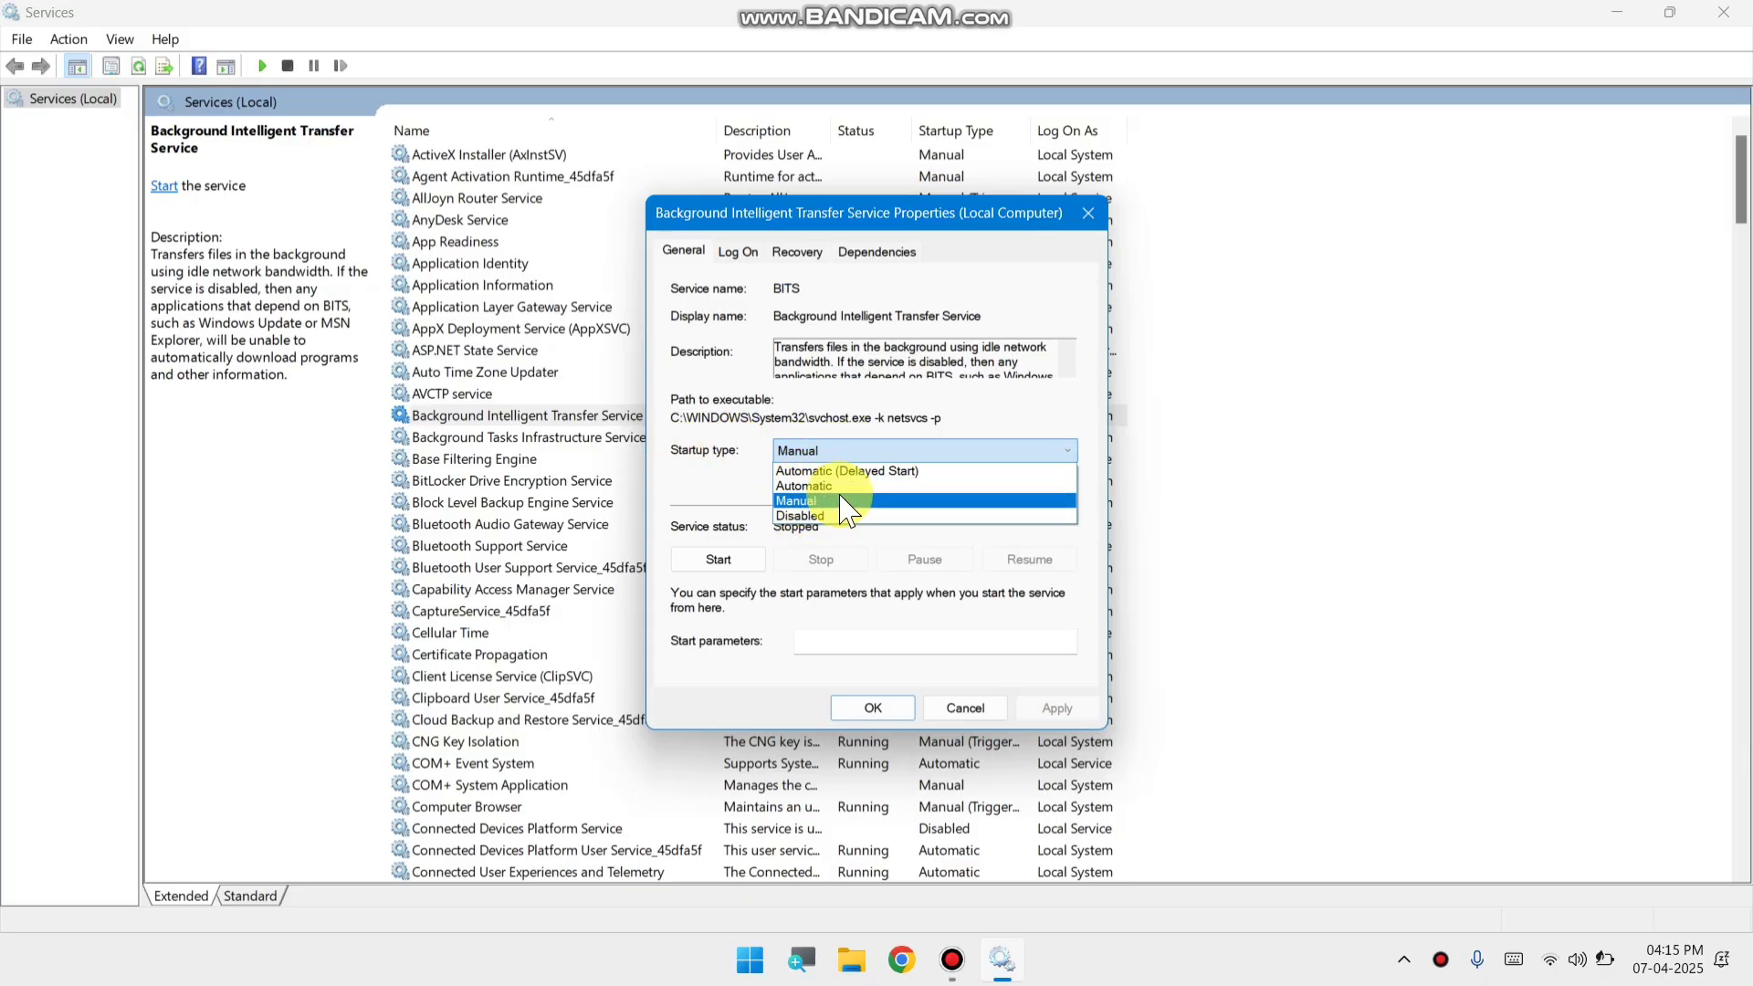
click(831, 487)
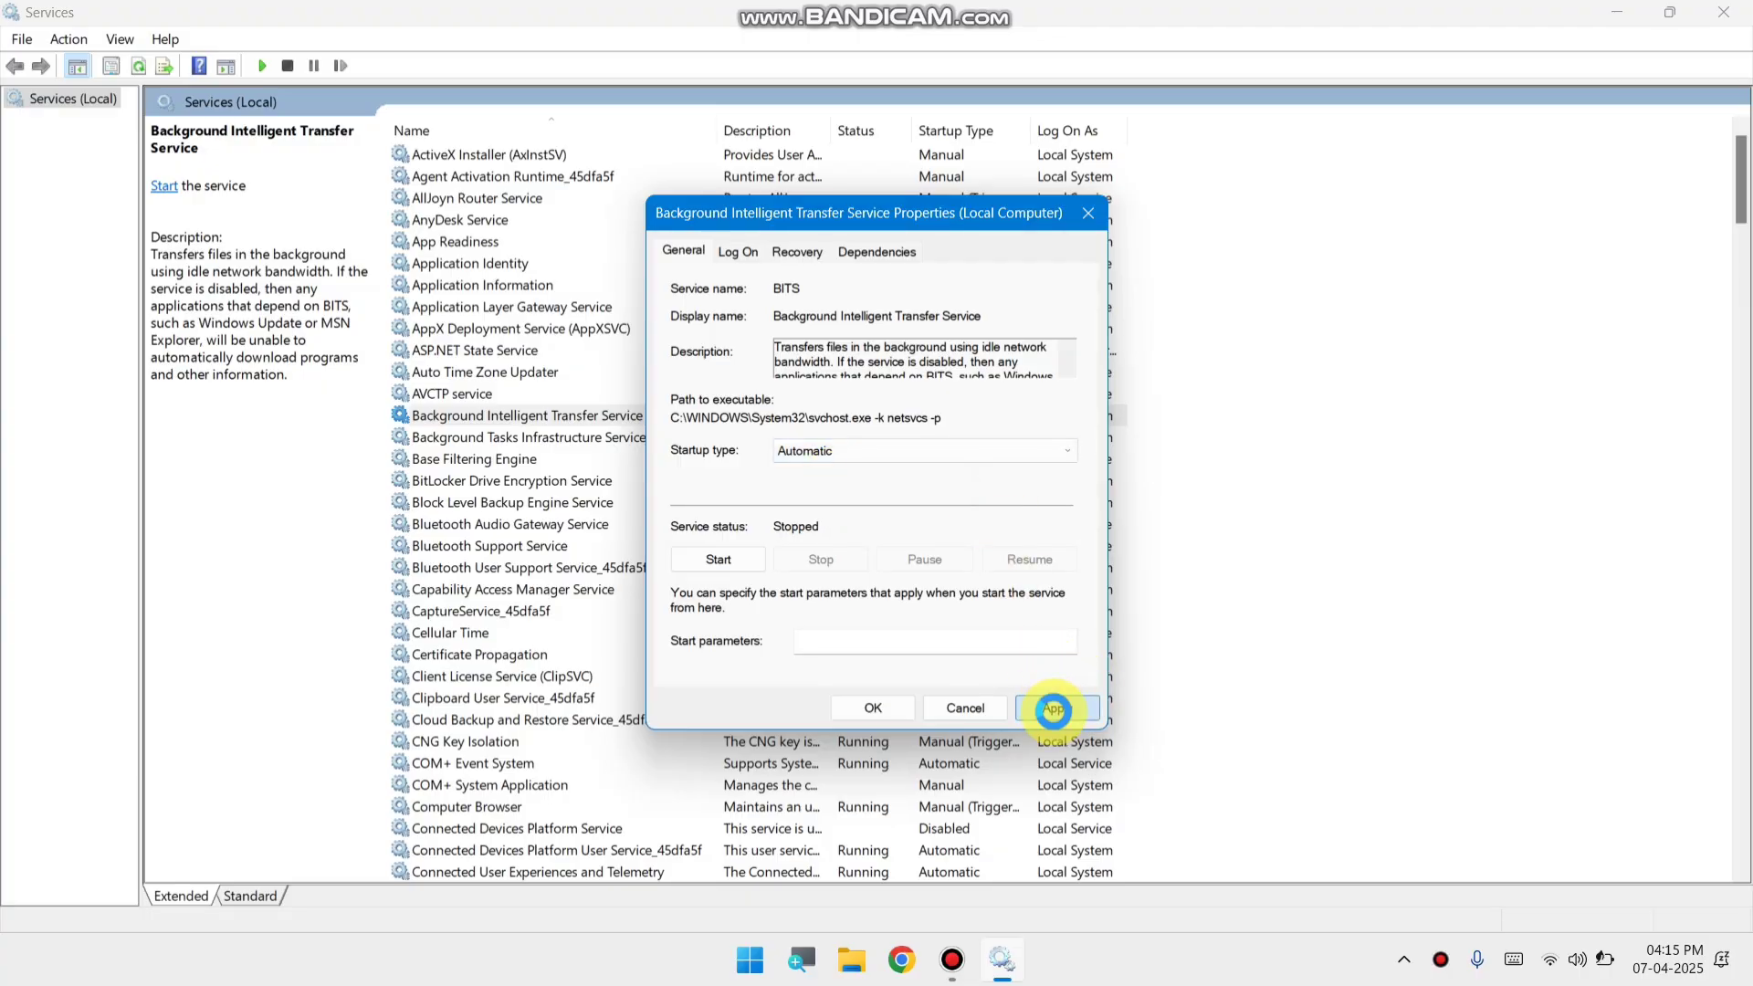
click(1057, 712)
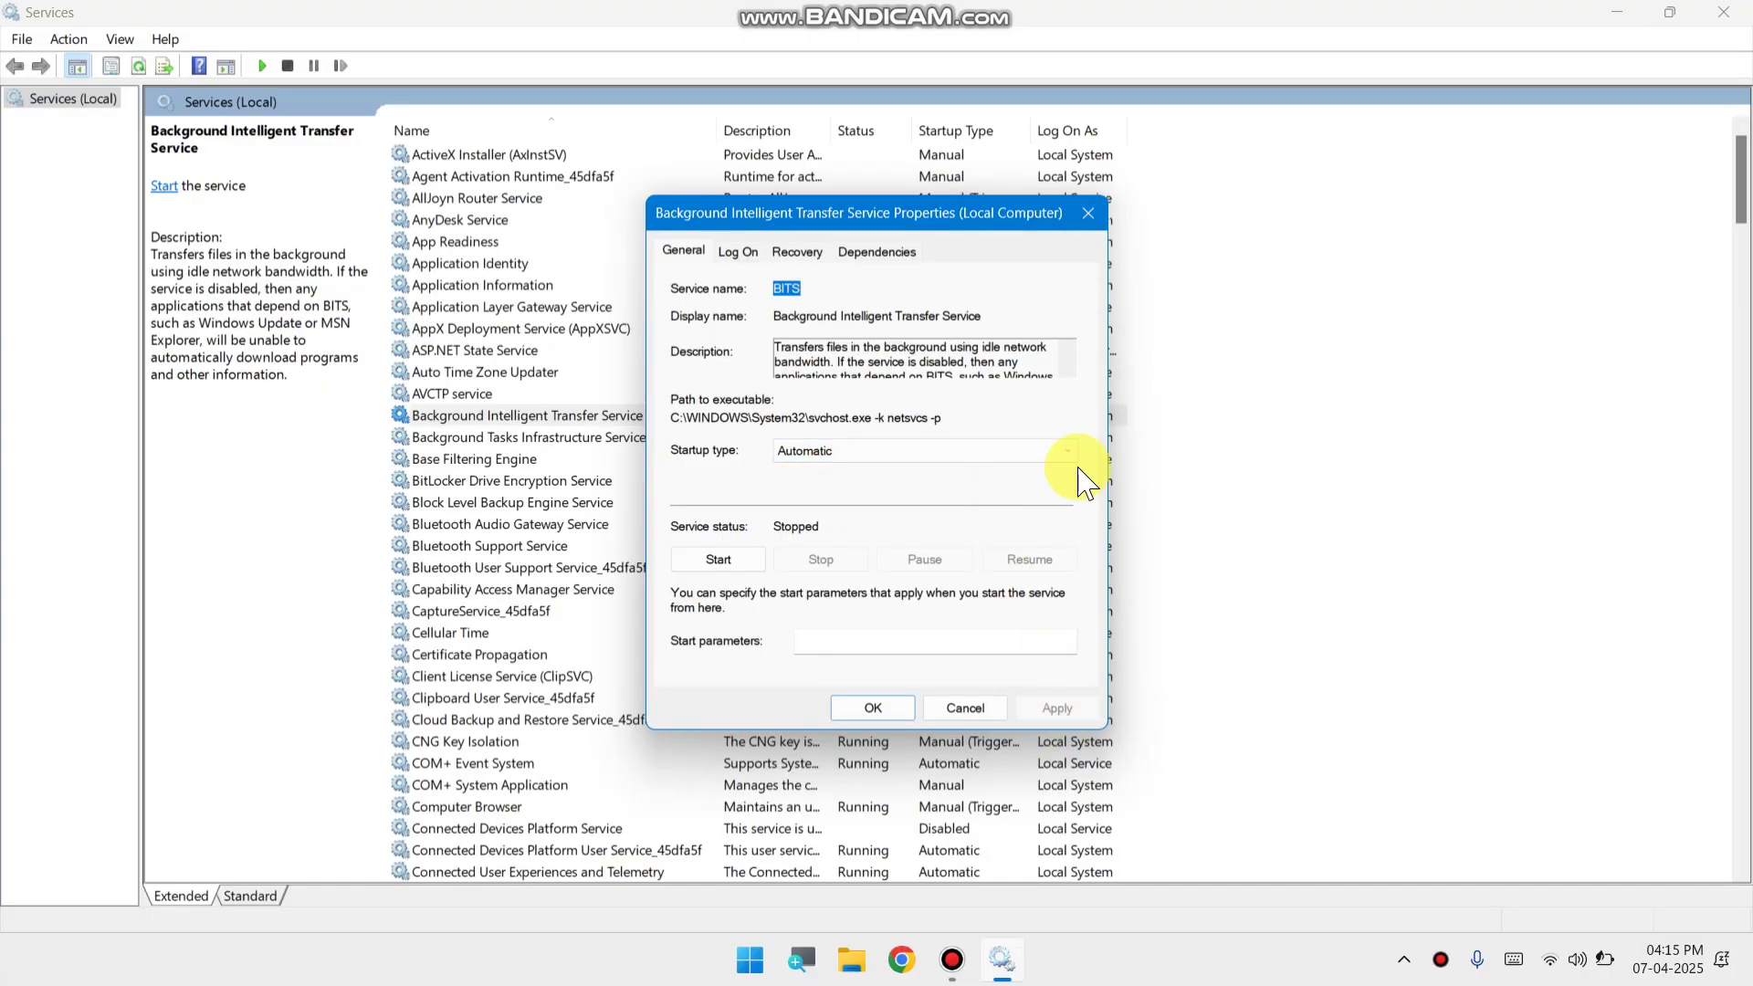
click(1091, 222)
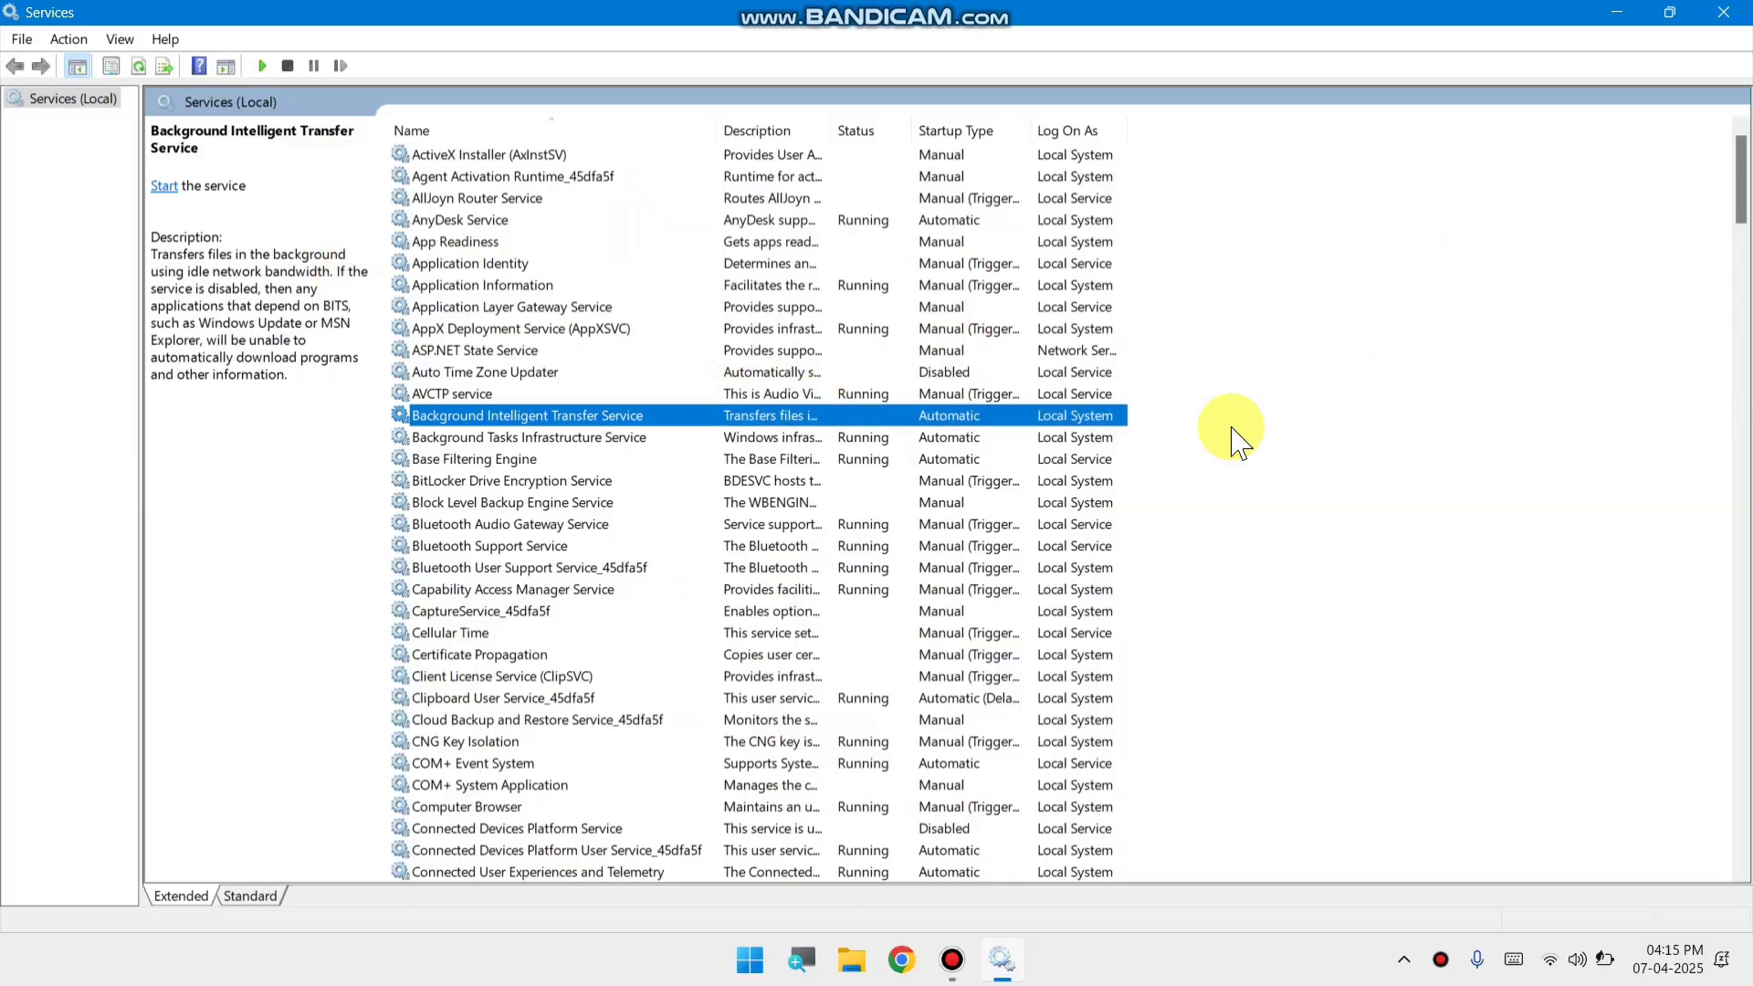
click(1724, 12)
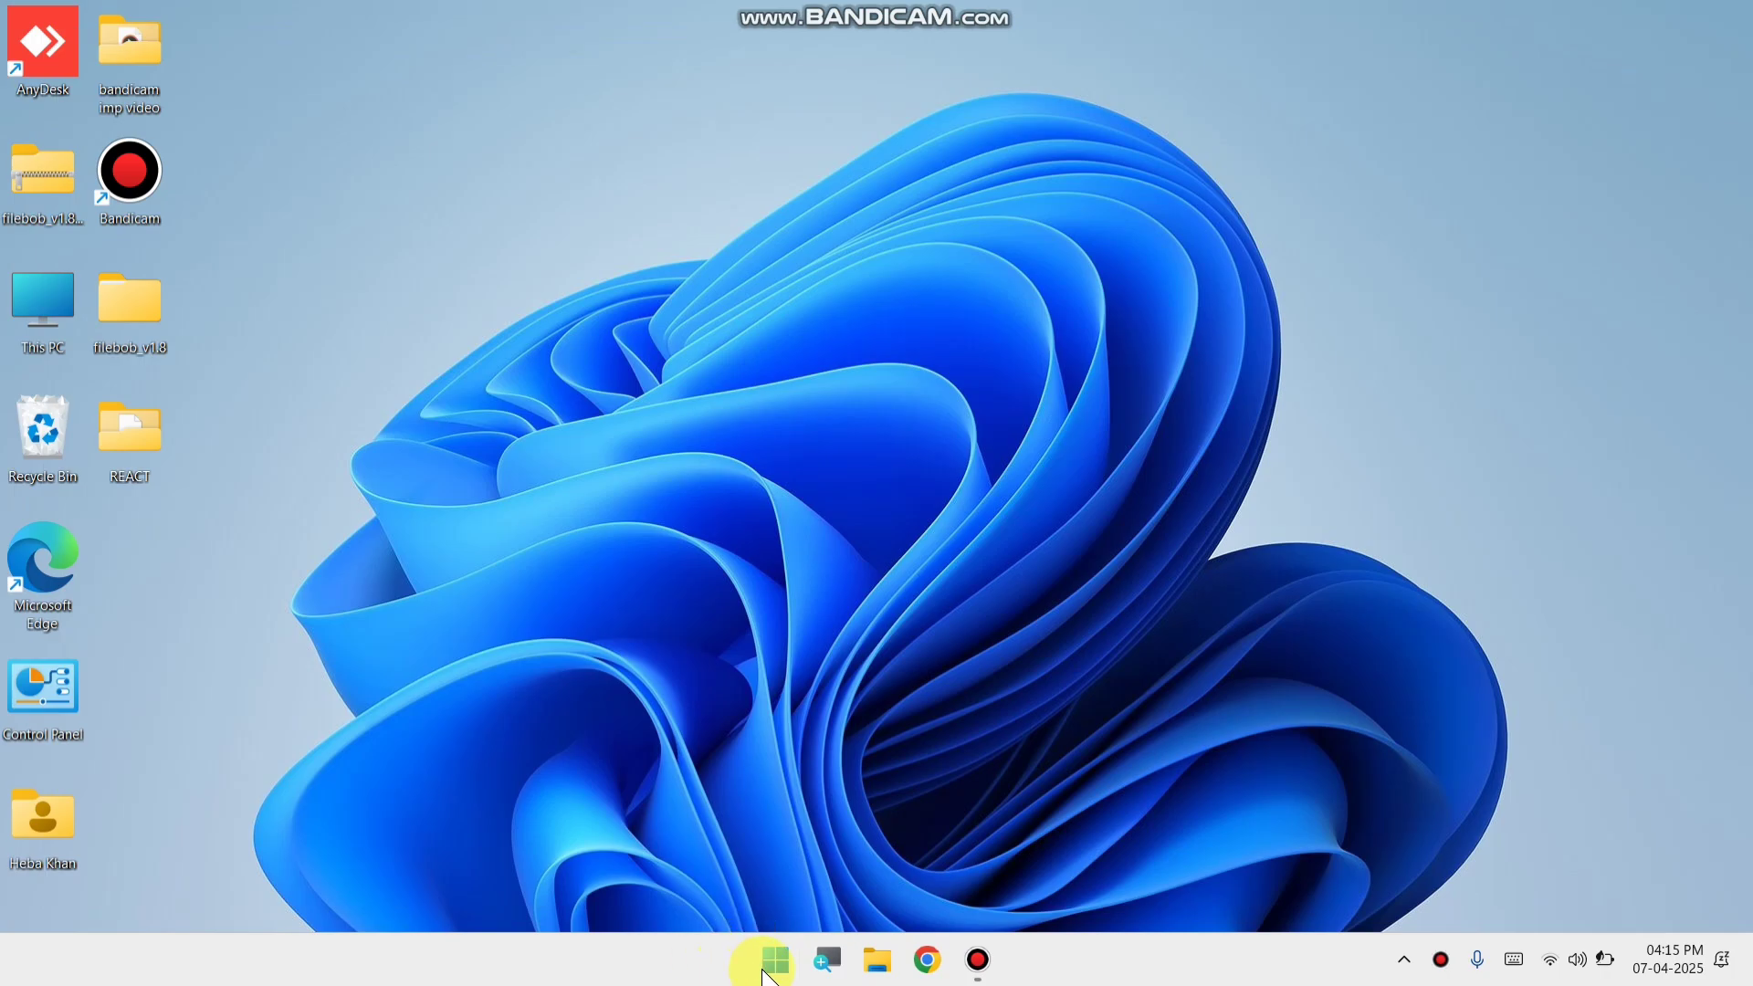
- Display the Restart option among the power choices and dismiss it without restarting the PC
click(775, 960)
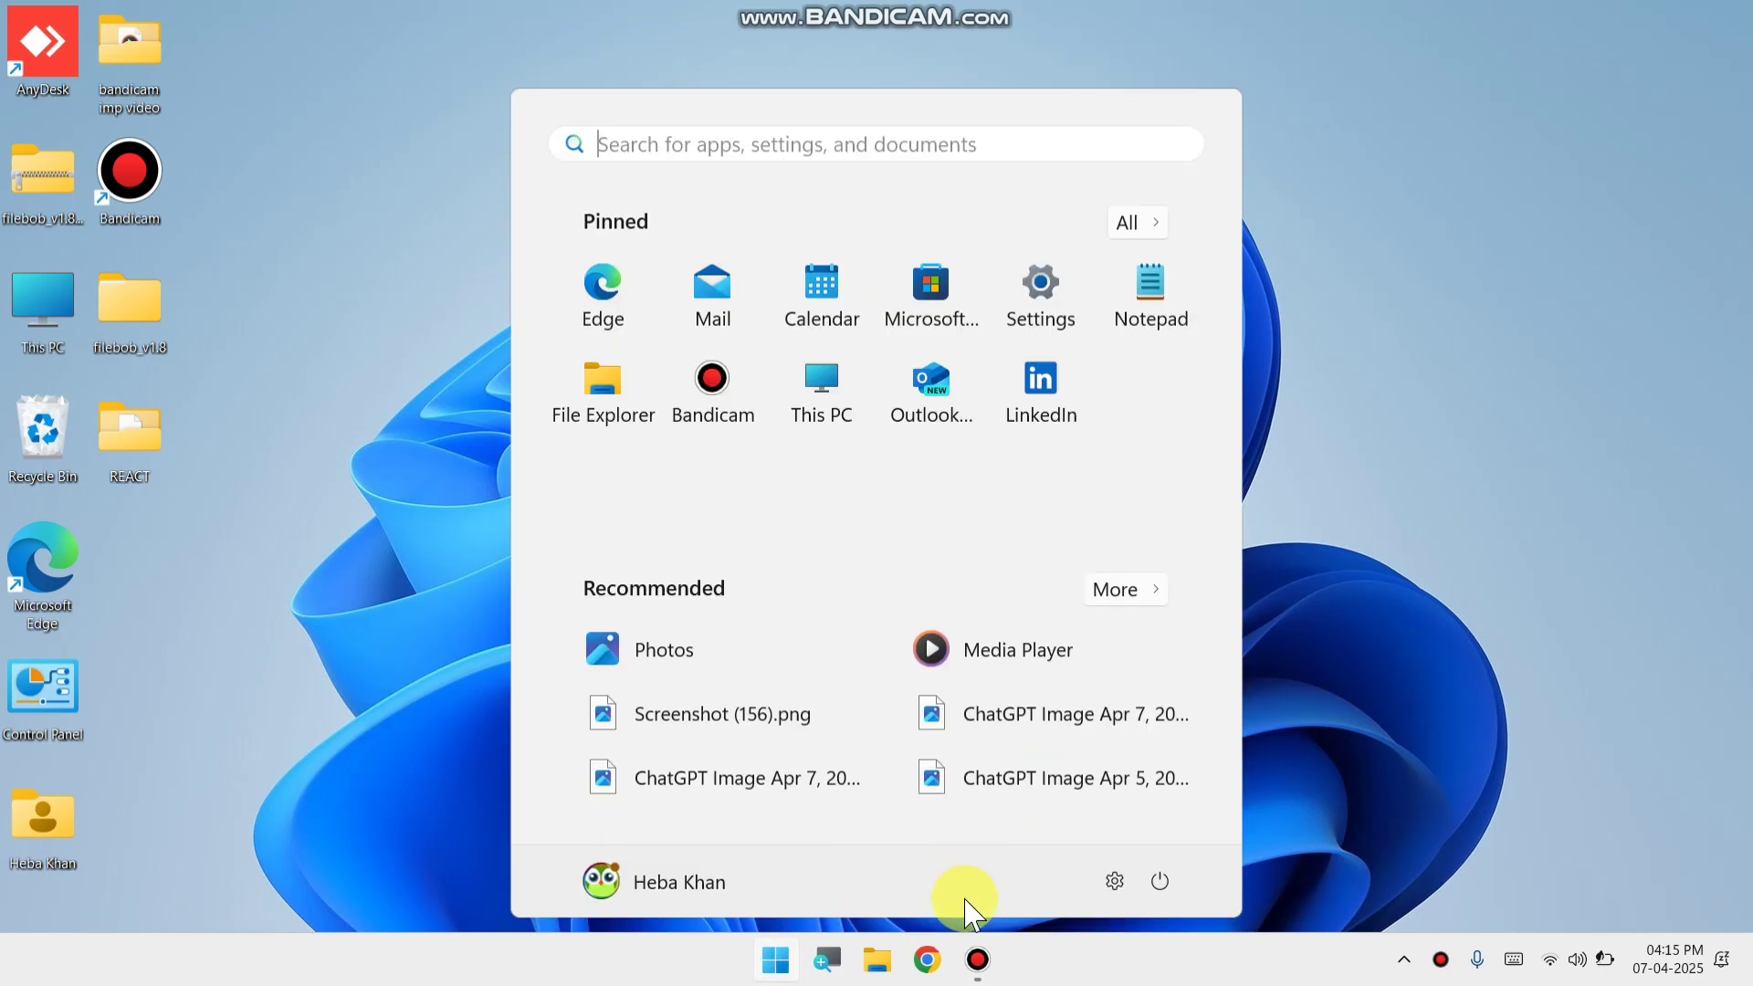
click(1155, 884)
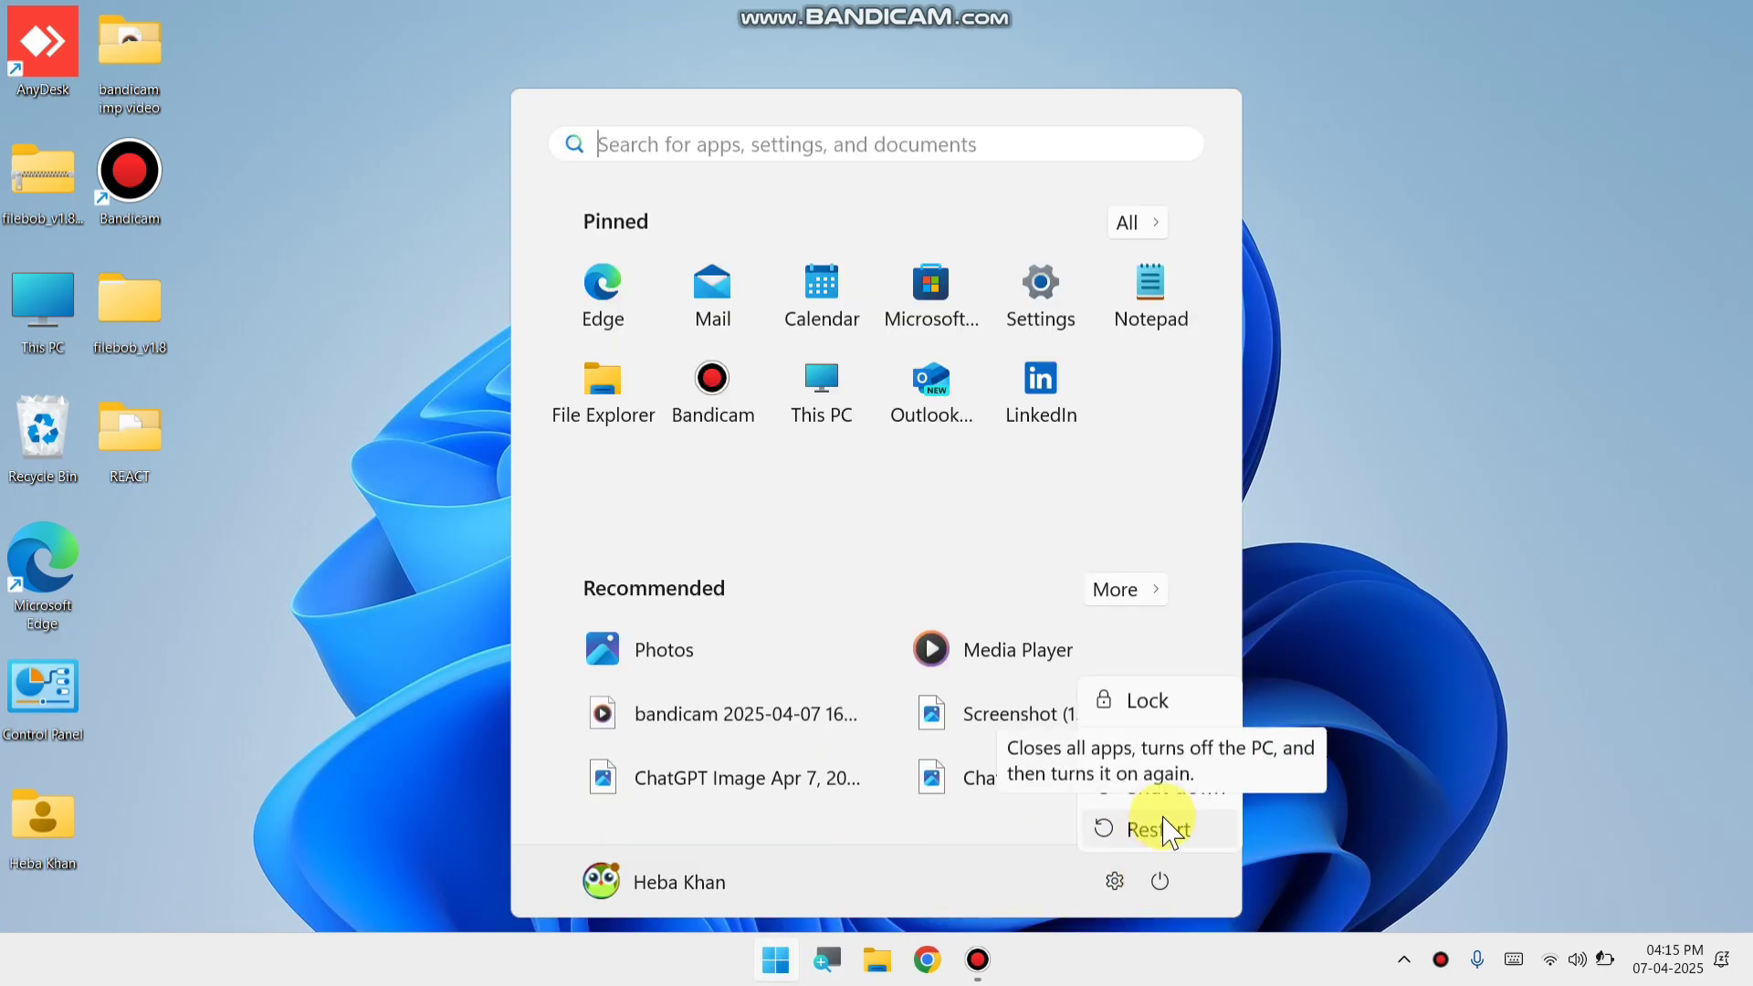
click(1370, 763)
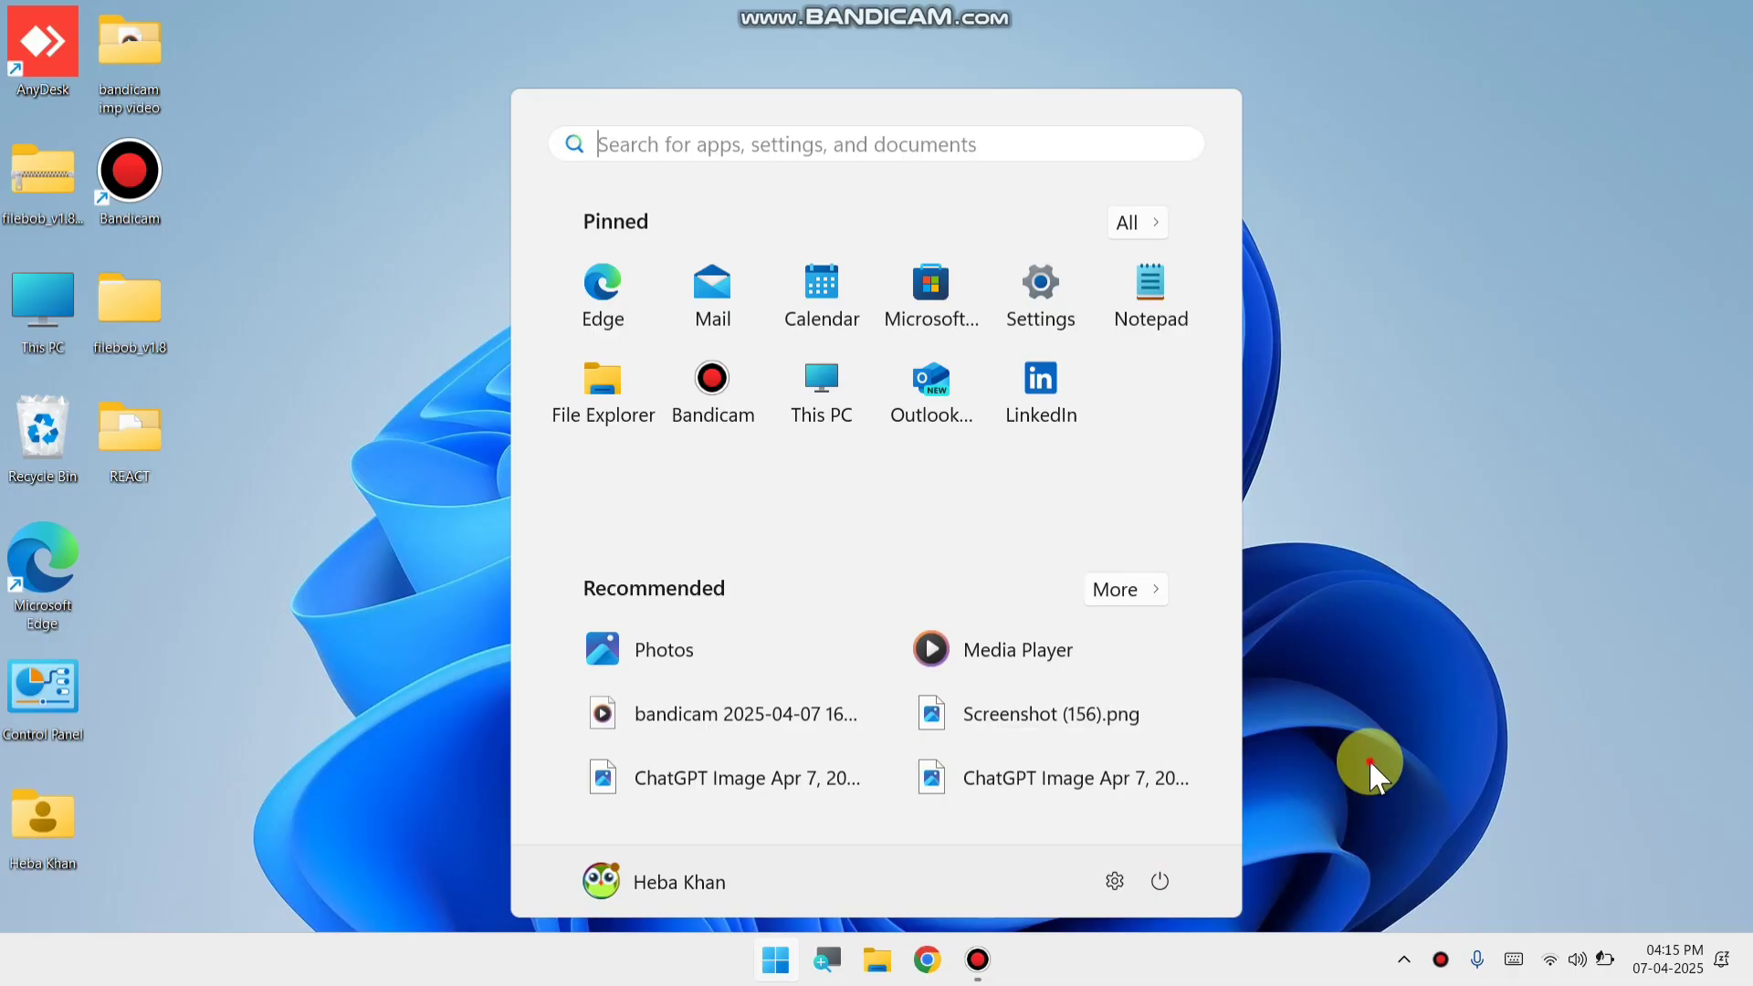